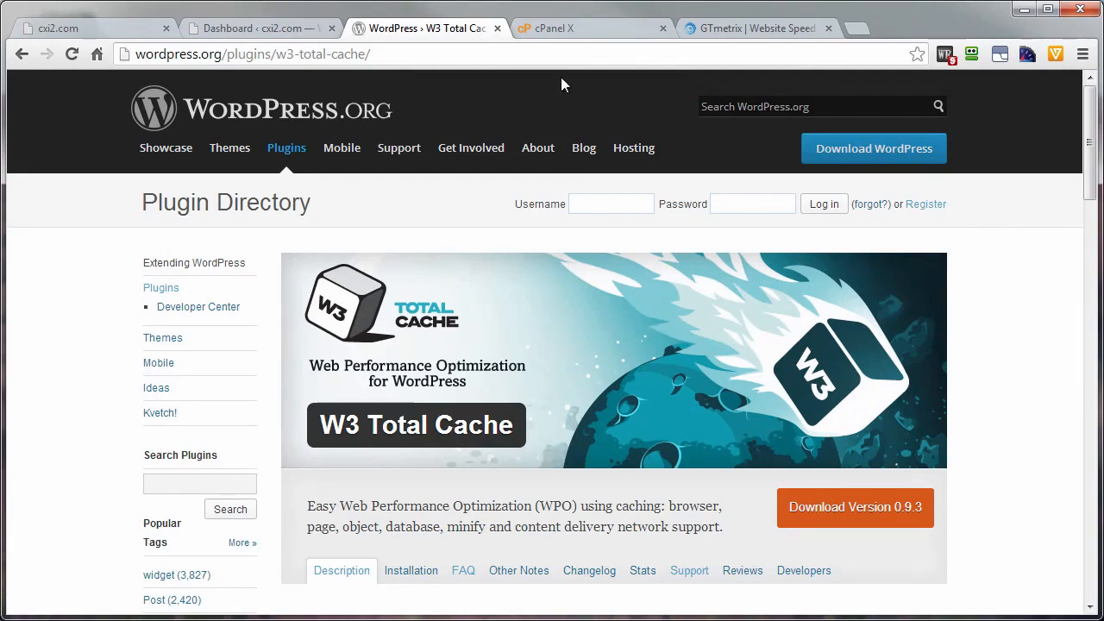
Copy the web address of the cxi2.com site's front page
{"action": "left_click", "coordinate": [69, 28]}
{"action": "mouse_move", "coordinate": [80, 82]}
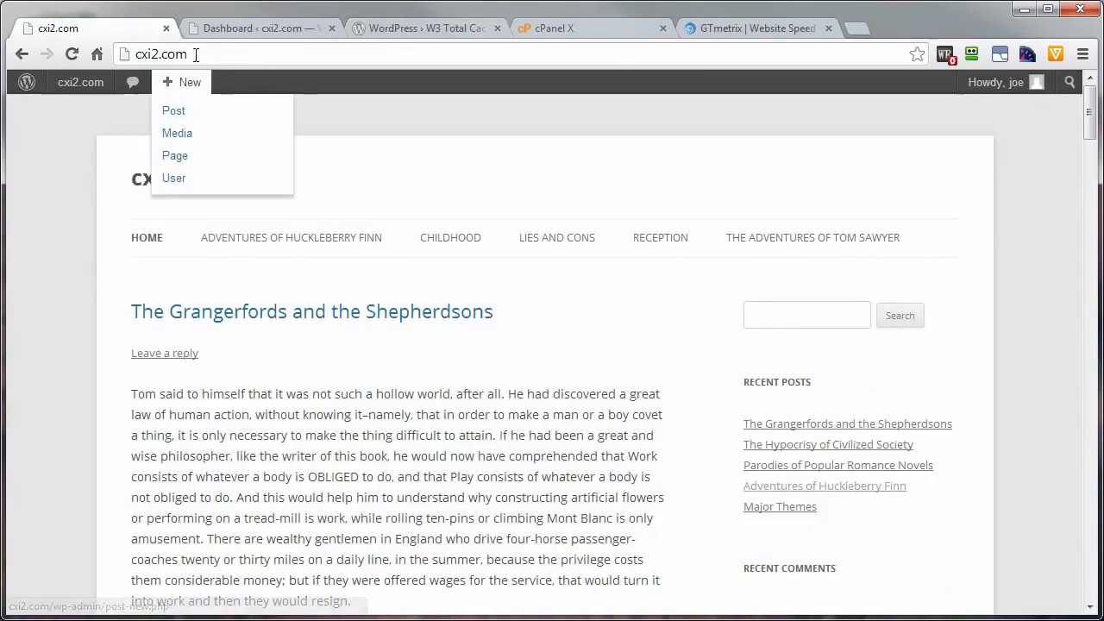
{"action": "left_click", "coordinate": [124, 55]}
{"action": "right_click", "coordinate": [145, 58]}
{"action": "left_click", "coordinate": [198, 88]}
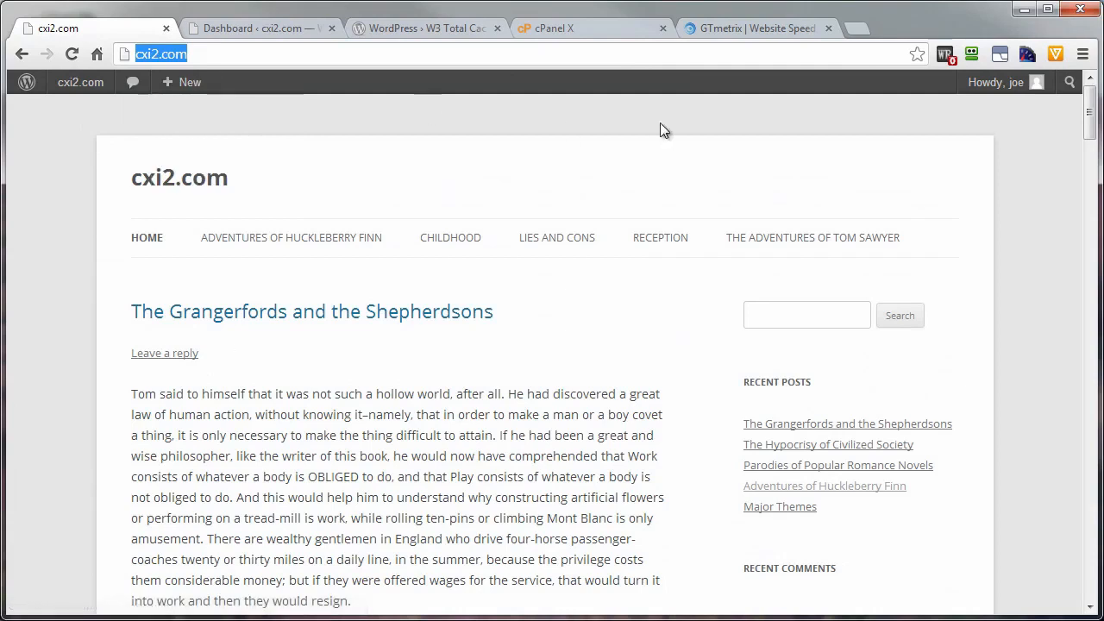
Run a GTmetrix performance analysis of the copied cxi2.com address
{"action": "left_click", "coordinate": [757, 27]}
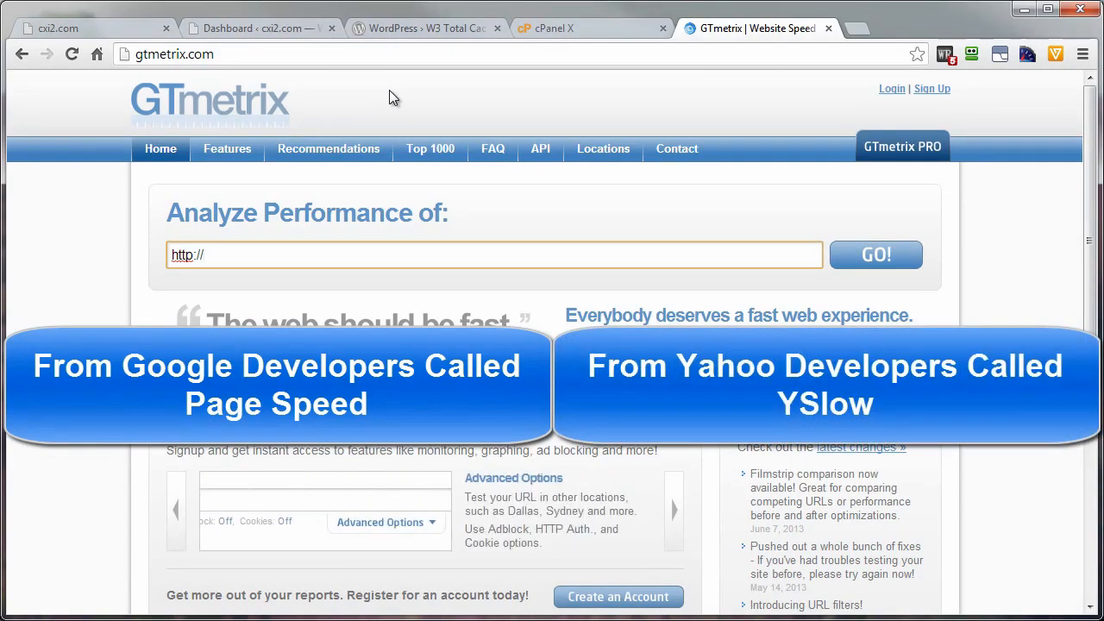
{"action": "left_click", "coordinate": [210, 256]}
{"action": "key", "text": "ctrl+v"}
{"action": "left_click", "coordinate": [876, 257]}
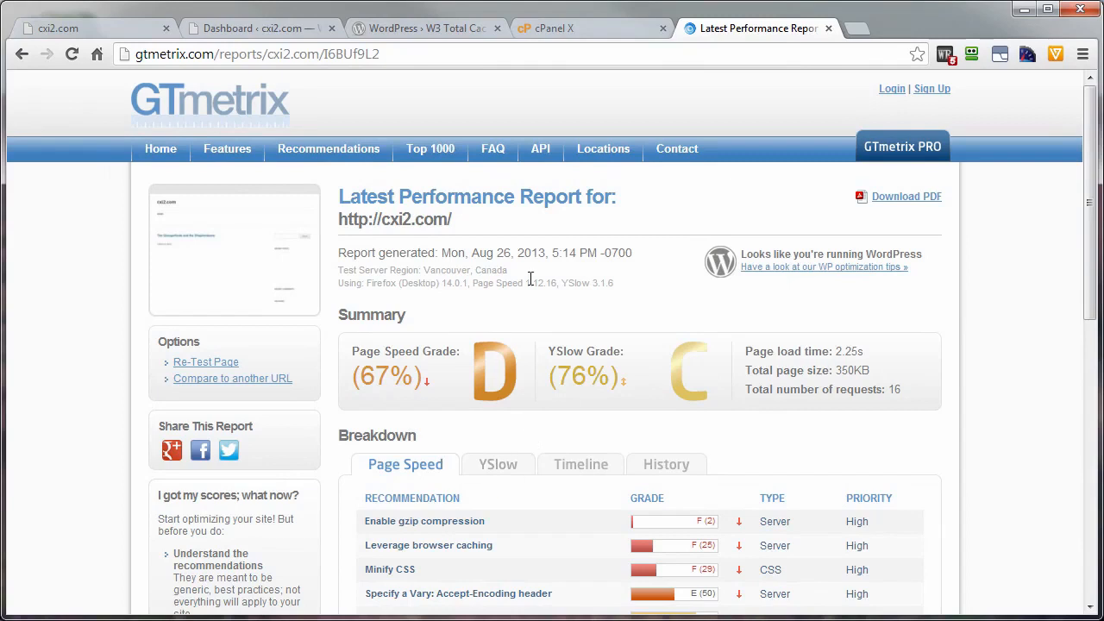
In the site's WordPress admin, search the plugin installer for "w3 total cache"
{"action": "left_click", "coordinate": [240, 32]}
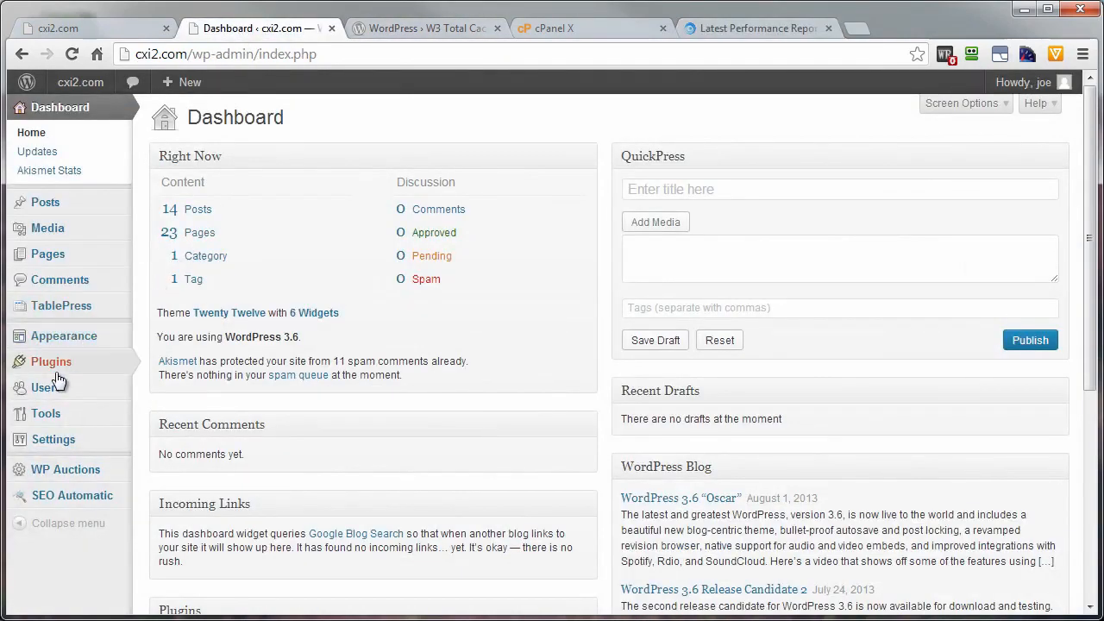
{"action": "mouse_move", "coordinate": [78, 362]}
{"action": "left_click", "coordinate": [188, 388]}
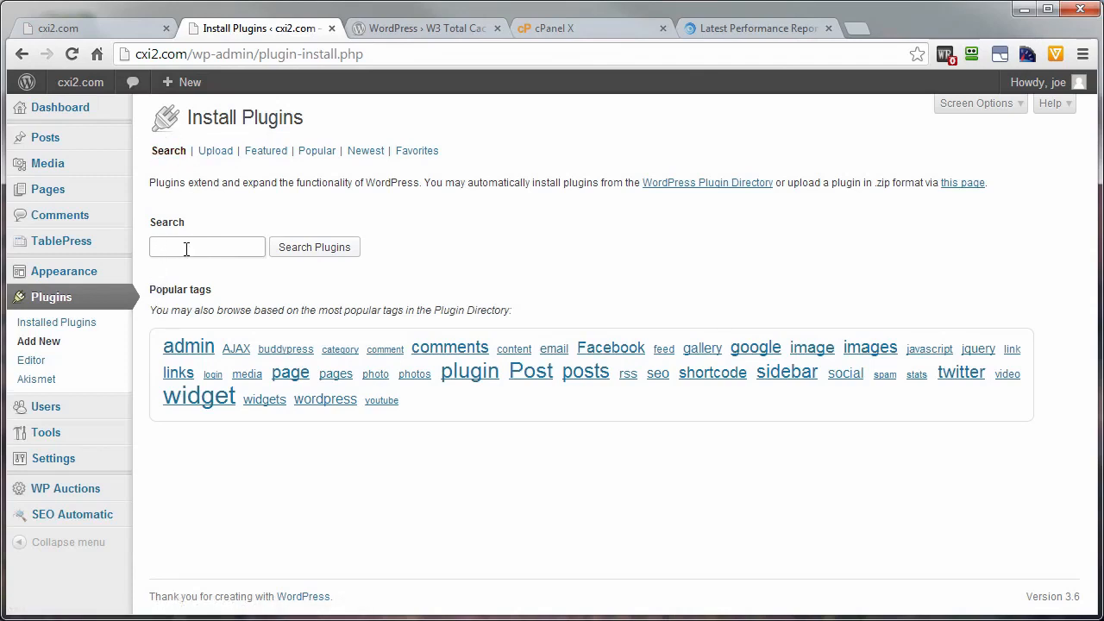
{"action": "type", "text": "w3 total cache"}
{"action": "left_click", "coordinate": [335, 250]}
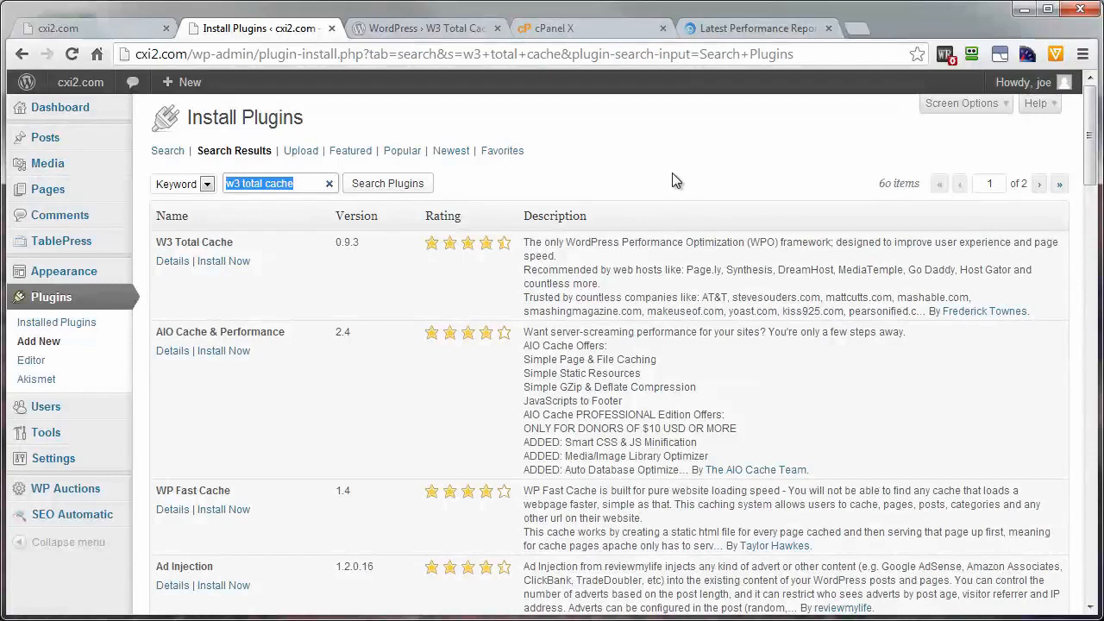
Examine the W3 Total Cache description and its support topics in the WordPress.org plugin directory
{"action": "left_click", "coordinate": [399, 29]}
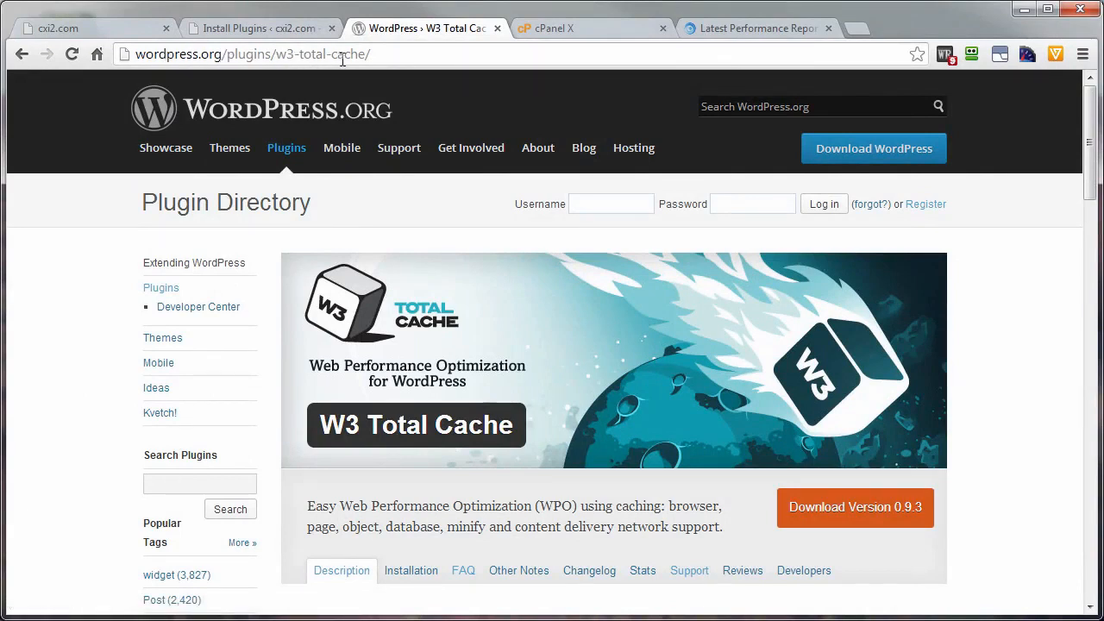
{"action": "scroll", "coordinate": [449, 254], "scroll_direction": "down", "scroll_amount": 3}
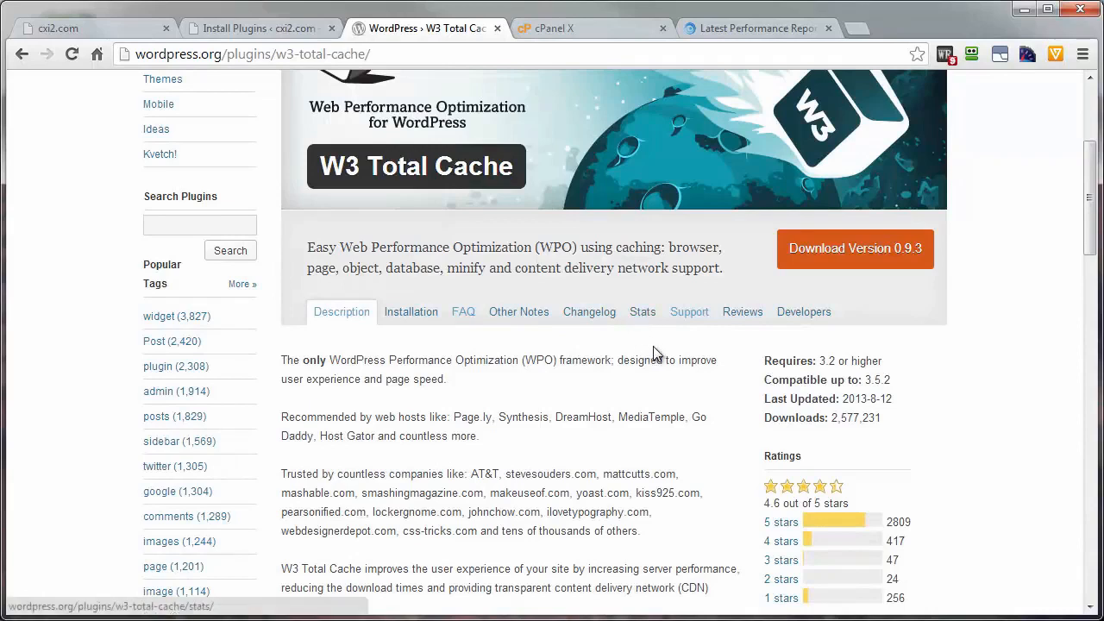
{"action": "left_click", "coordinate": [688, 312]}
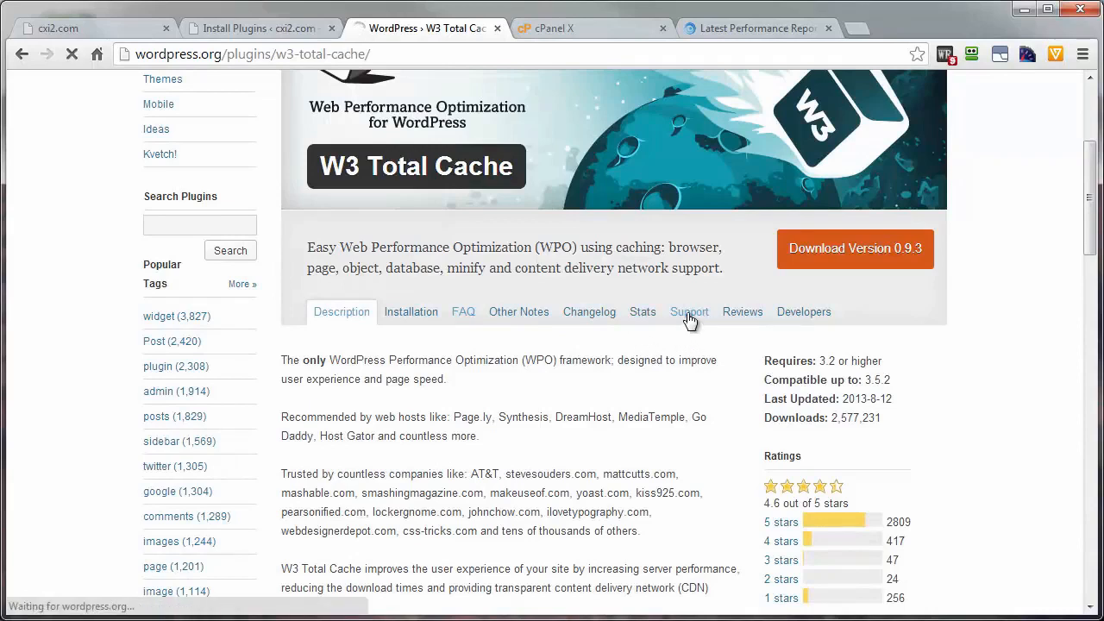
{"action": "scroll", "coordinate": [533, 412], "scroll_direction": "down", "scroll_amount": 5}
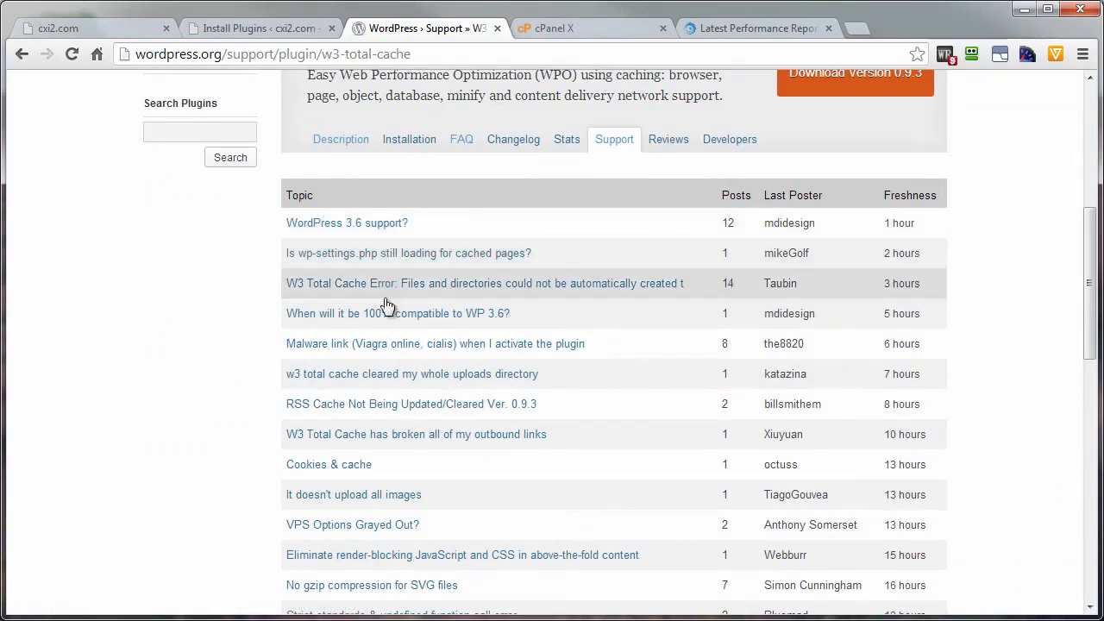
{"action": "scroll", "coordinate": [384, 526], "scroll_direction": "down", "scroll_amount": 2}
{"action": "scroll", "coordinate": [382, 522], "scroll_direction": "down", "scroll_amount": 2}
{"action": "scroll", "coordinate": [382, 522], "scroll_direction": "up", "scroll_amount": 7}
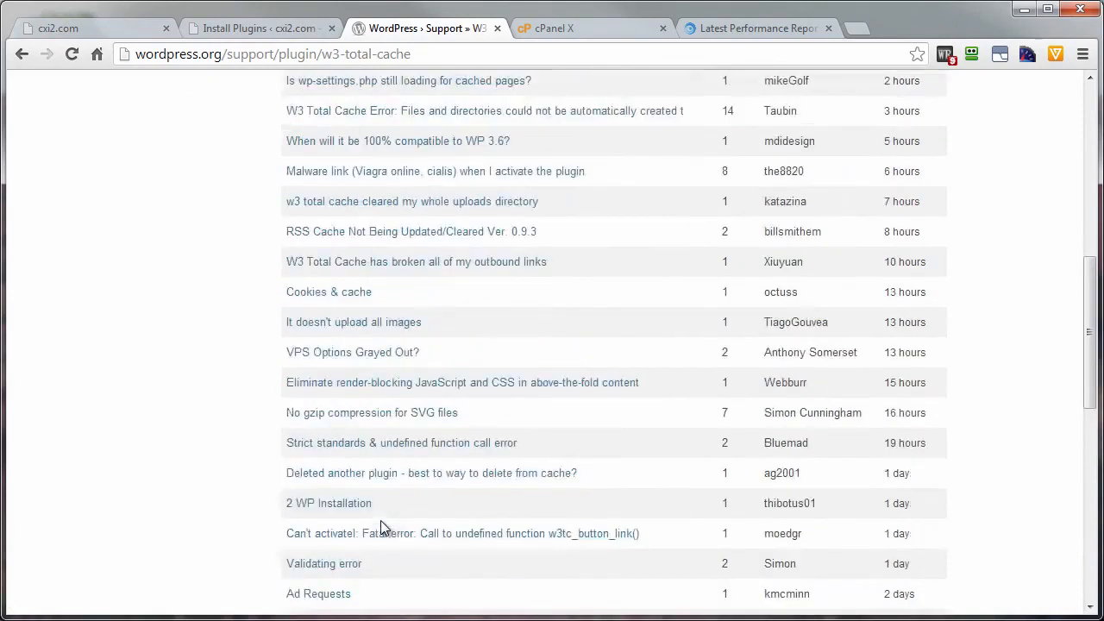
Install the W3 Total Cache plugin from the site's plugin search results and activate it
{"action": "left_click", "coordinate": [232, 33]}
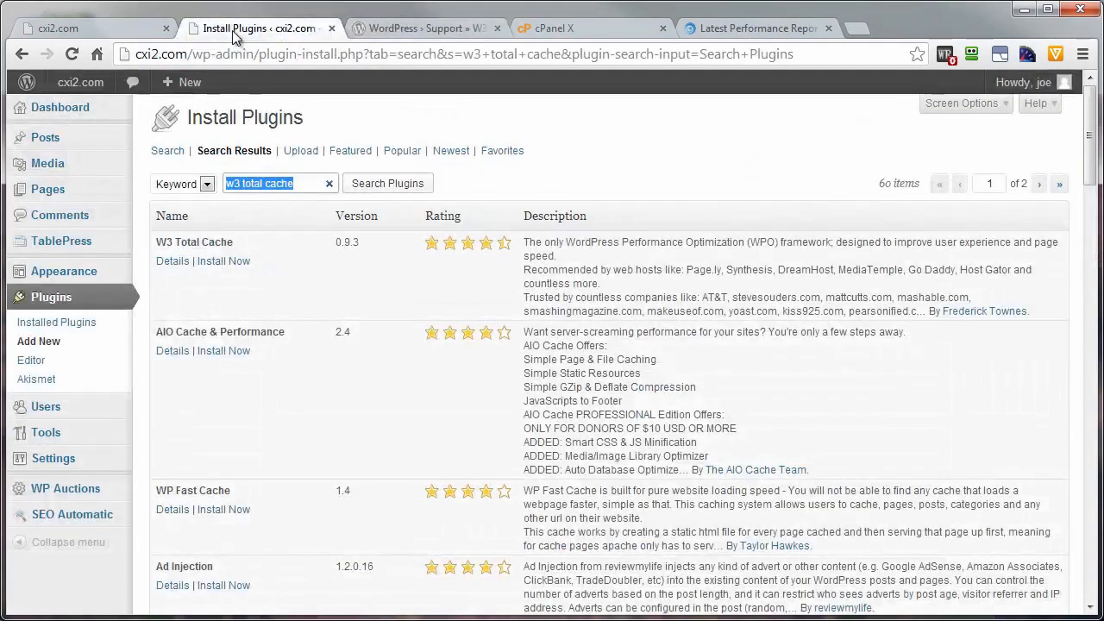
{"action": "left_click", "coordinate": [218, 262]}
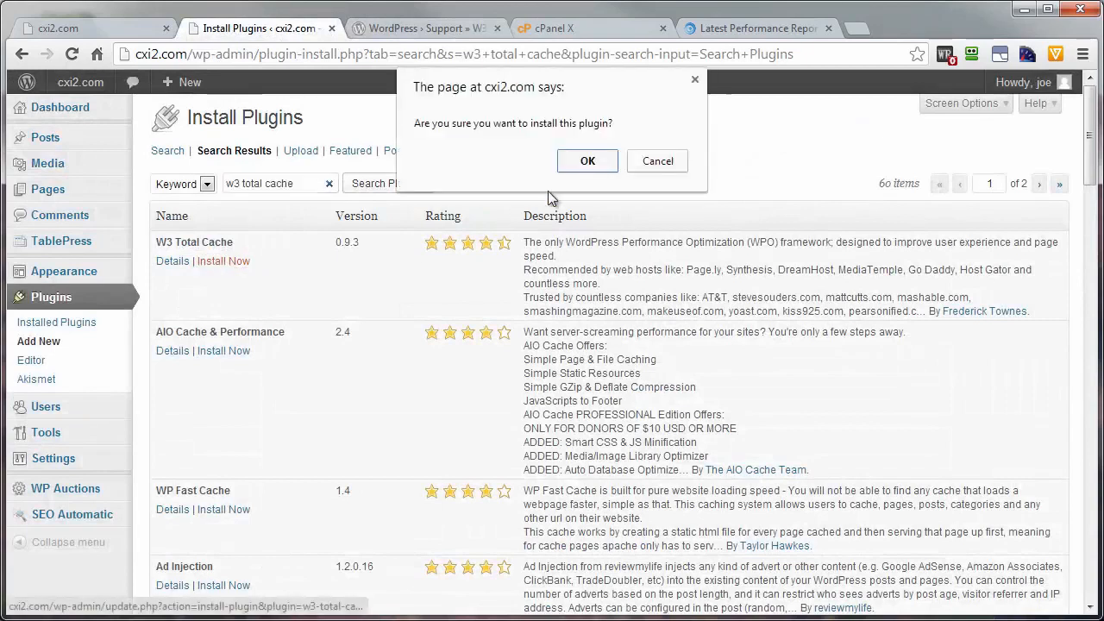
{"action": "left_click", "coordinate": [586, 160]}
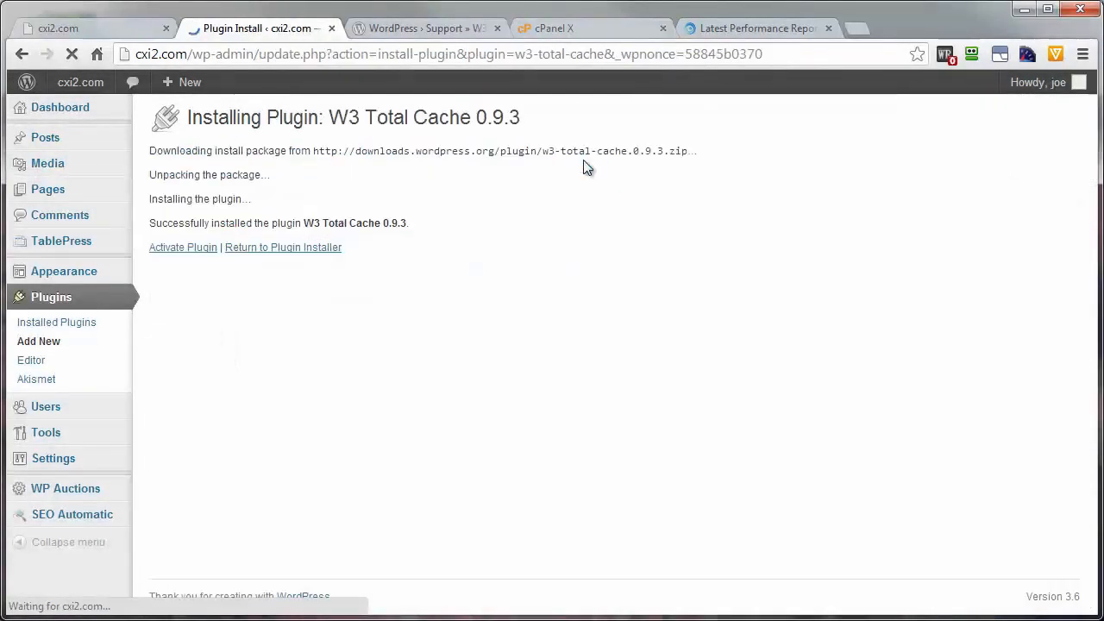
{"action": "left_click", "coordinate": [183, 249]}
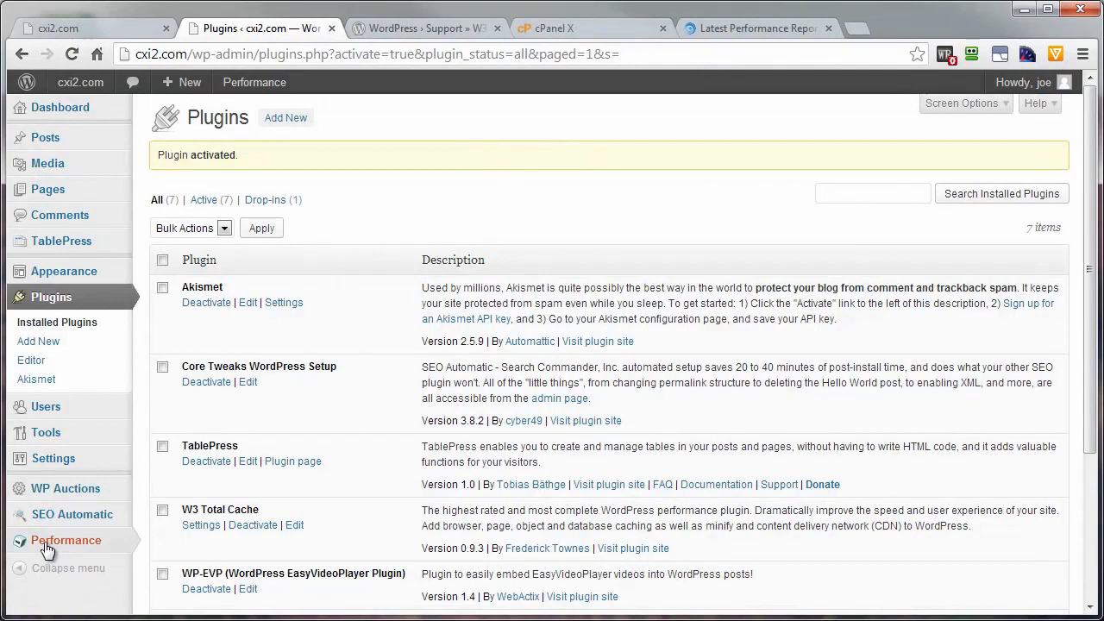
Open the W3 Total Cache FAQ in the site admin and look over its common questions
{"action": "mouse_move", "coordinate": [50, 546]}
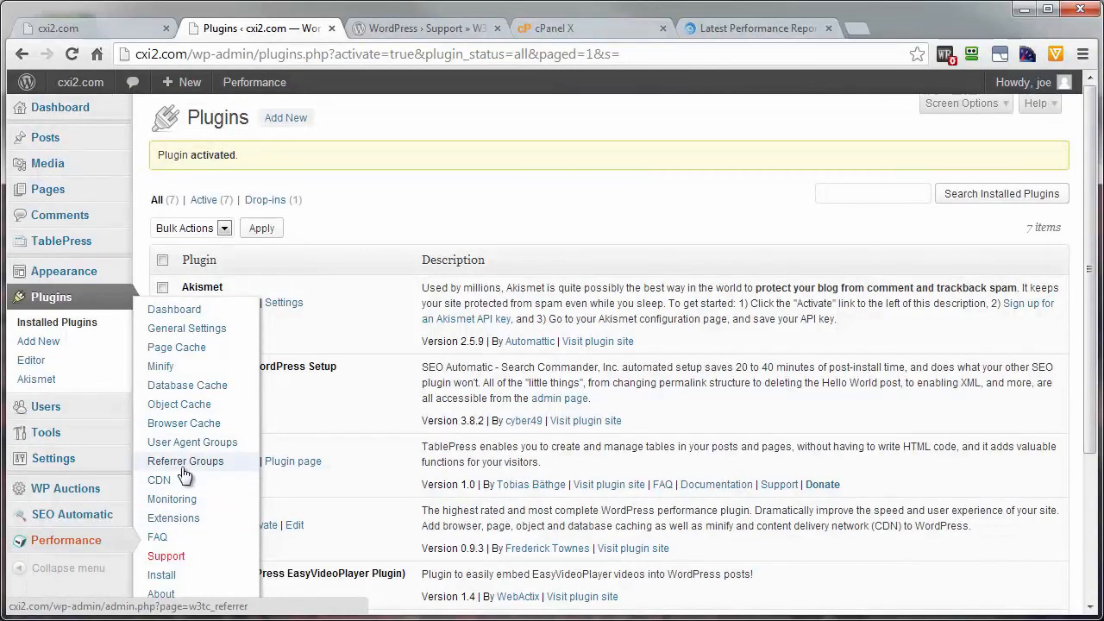
{"action": "left_click", "coordinate": [409, 30]}
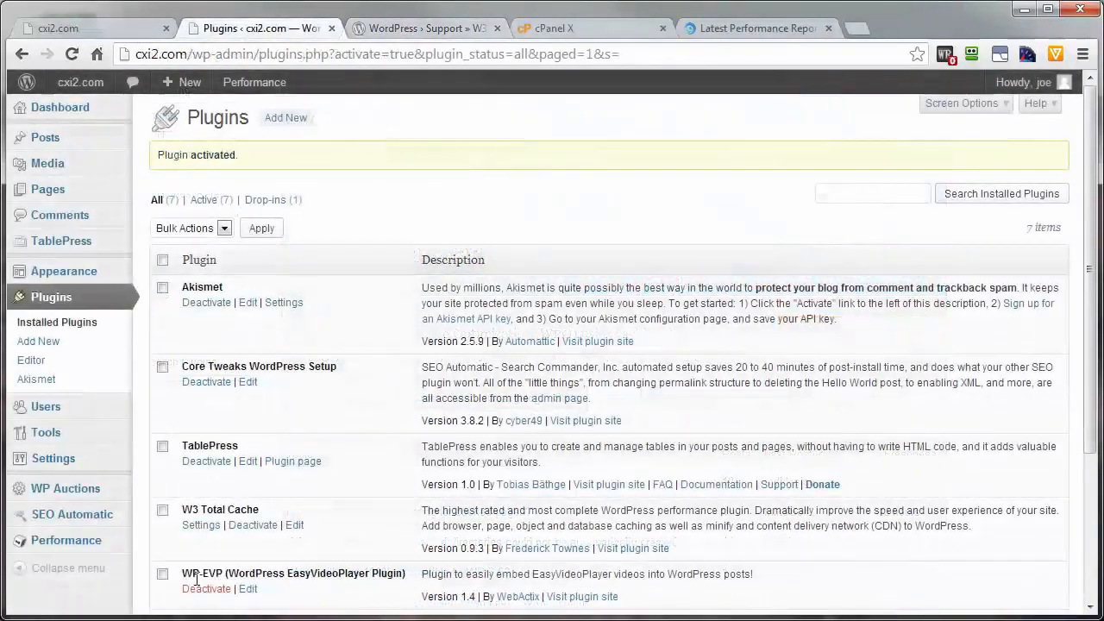
{"action": "mouse_move", "coordinate": [86, 547]}
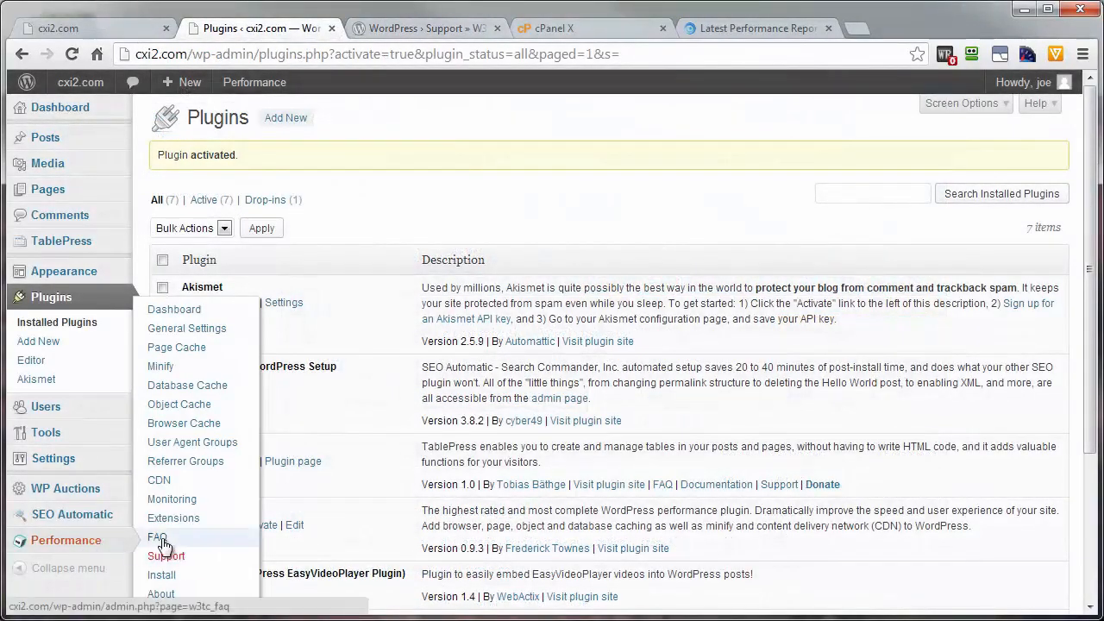
{"action": "left_click", "coordinate": [159, 538]}
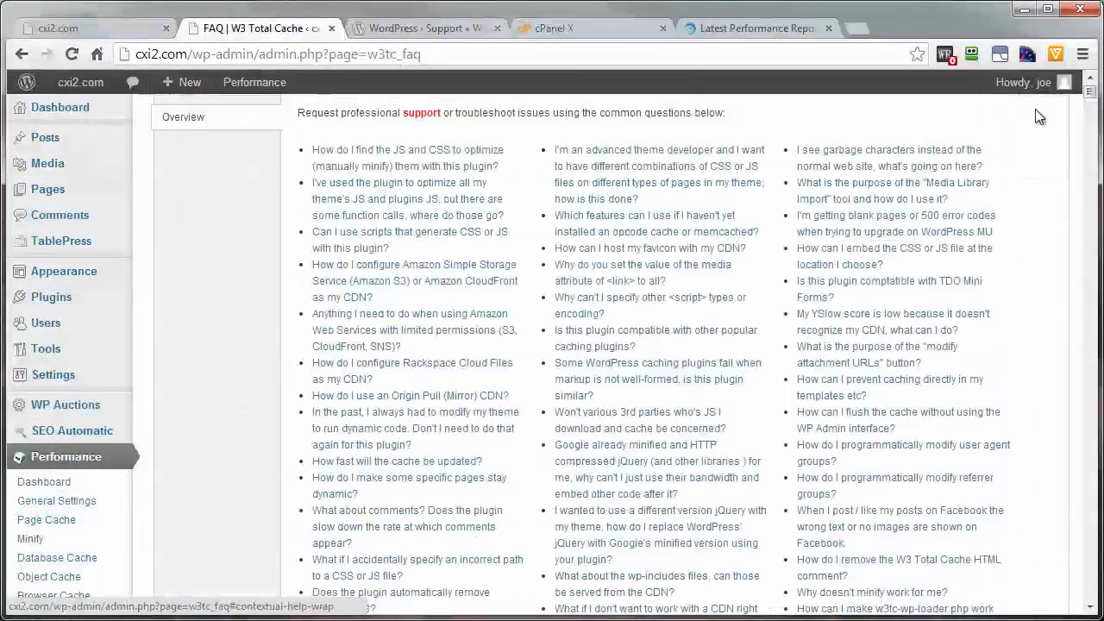
{"action": "scroll", "coordinate": [739, 172], "scroll_direction": "down", "scroll_amount": 1}
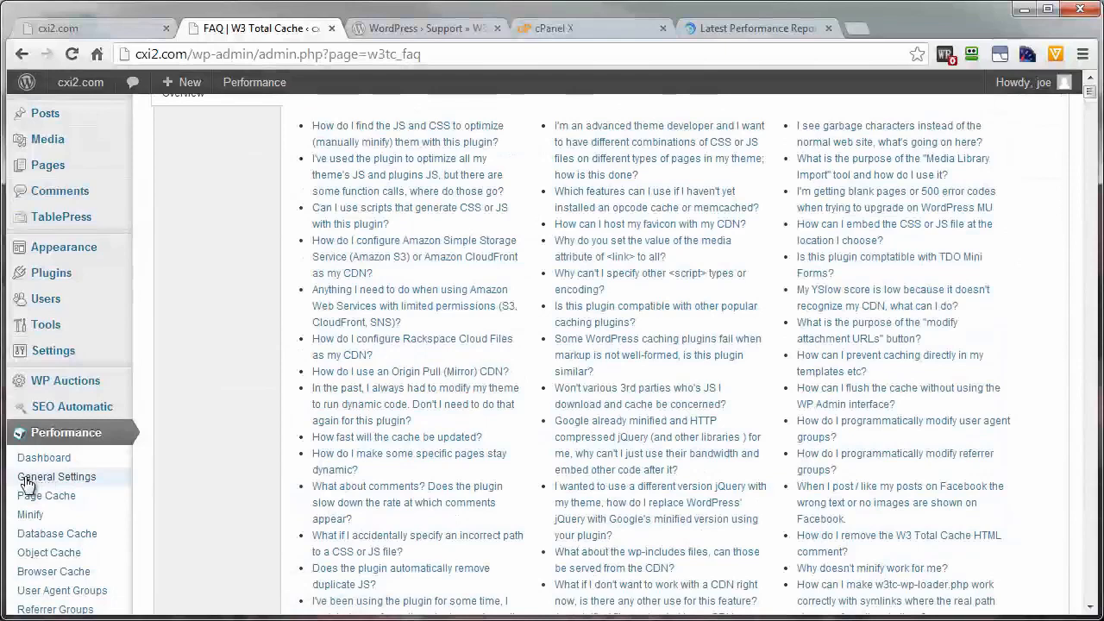
Examine the Page Cache, Minify, Database Cache and Object Cache sections of the W3 Total Cache general settings
{"action": "left_click", "coordinate": [57, 480]}
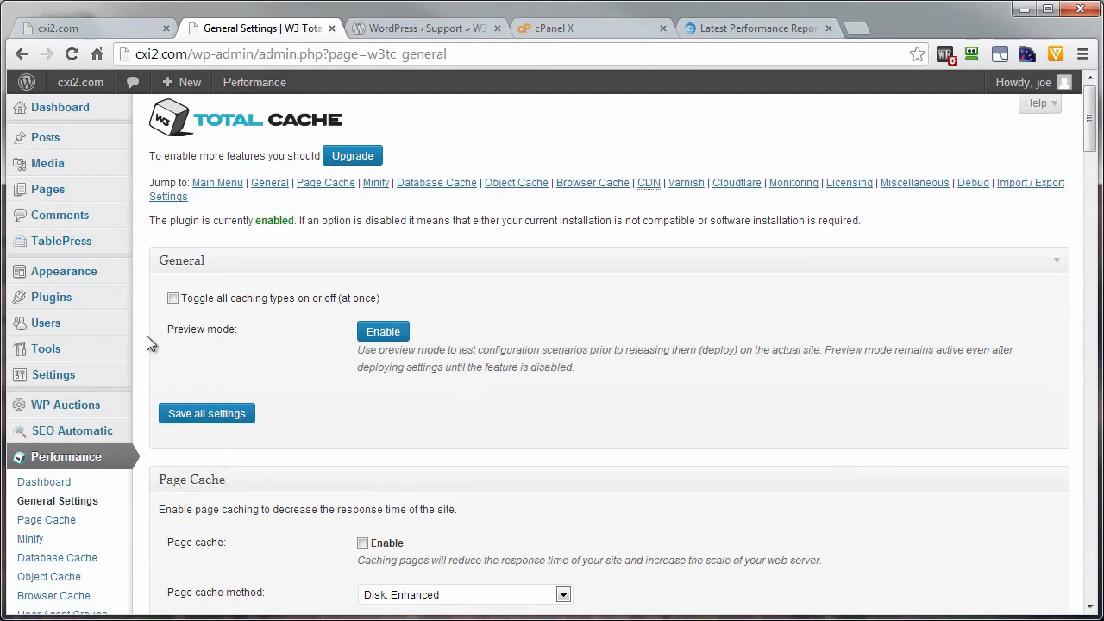
{"action": "scroll", "coordinate": [281, 376], "scroll_direction": "down", "scroll_amount": 3}
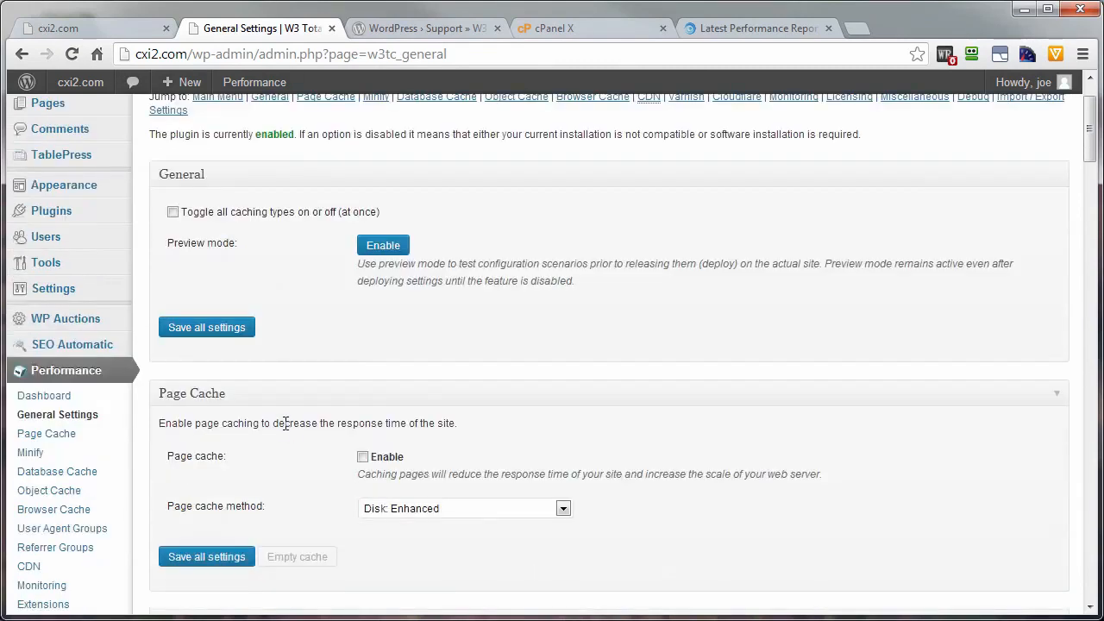
{"action": "scroll", "coordinate": [316, 543], "scroll_direction": "down", "scroll_amount": 3}
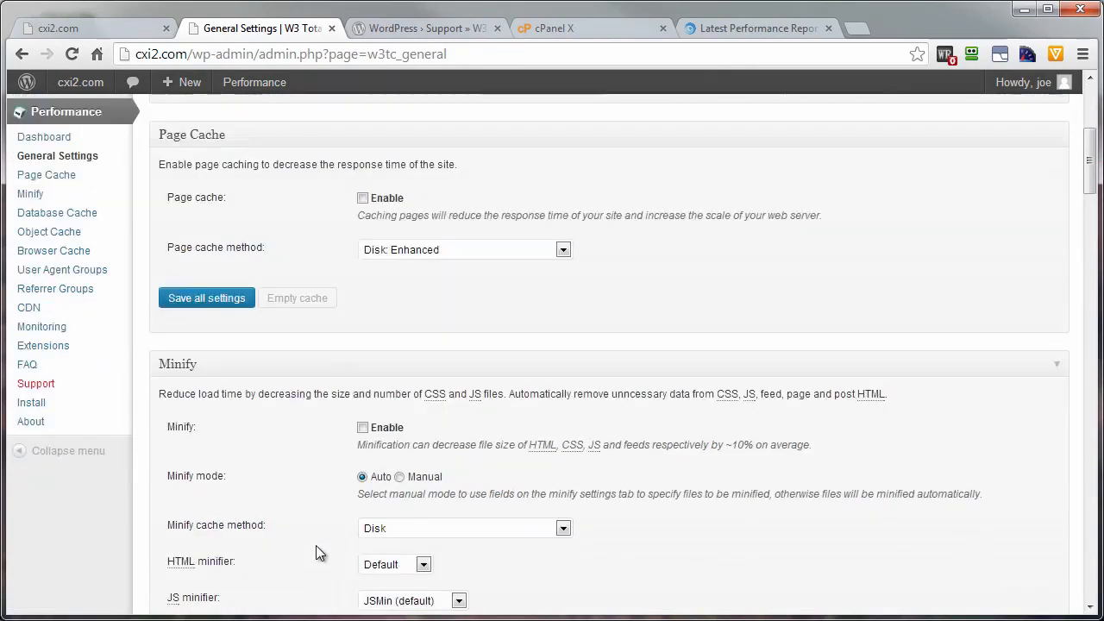
{"action": "scroll", "coordinate": [316, 546], "scroll_direction": "up", "scroll_amount": 5}
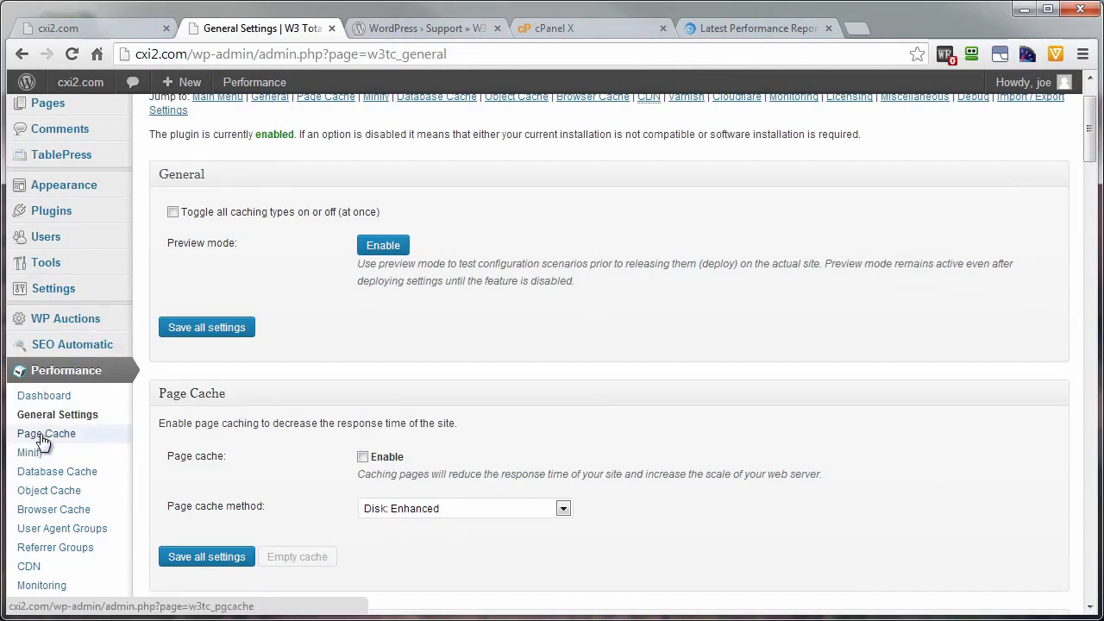
{"action": "scroll", "coordinate": [258, 421], "scroll_direction": "down", "scroll_amount": 3}
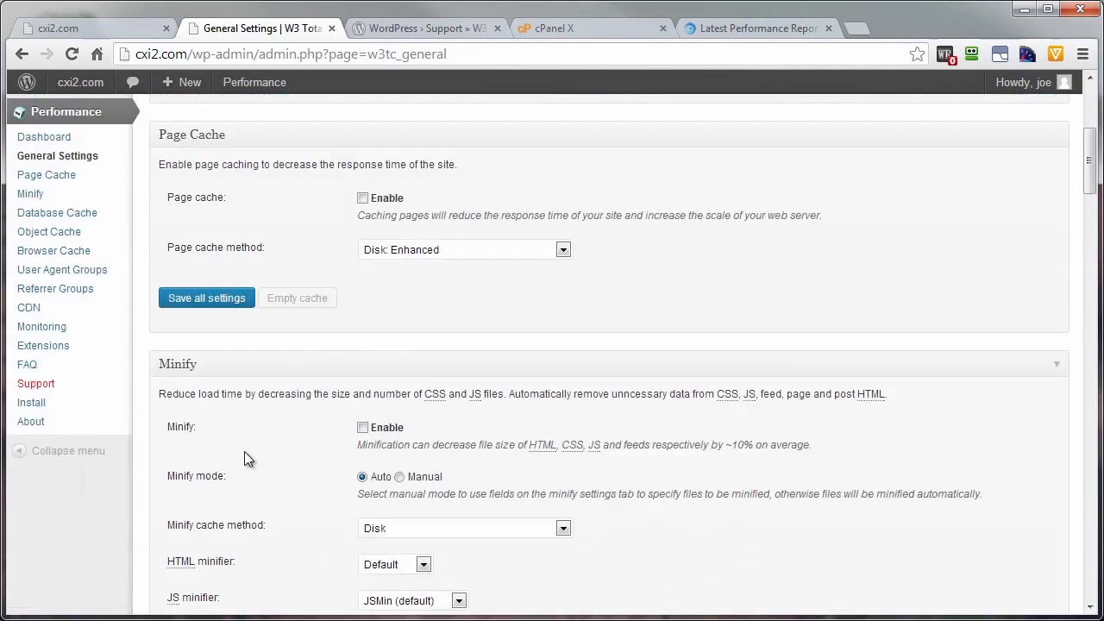
{"action": "scroll", "coordinate": [209, 413], "scroll_direction": "down", "scroll_amount": 3}
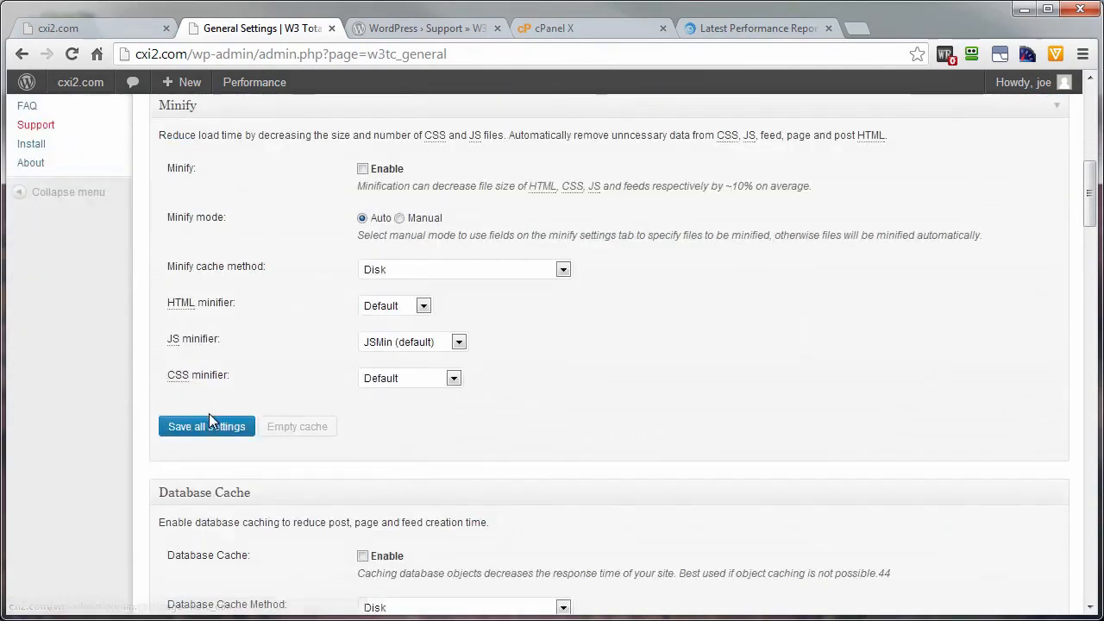
{"action": "scroll", "coordinate": [258, 498], "scroll_direction": "down", "scroll_amount": 3}
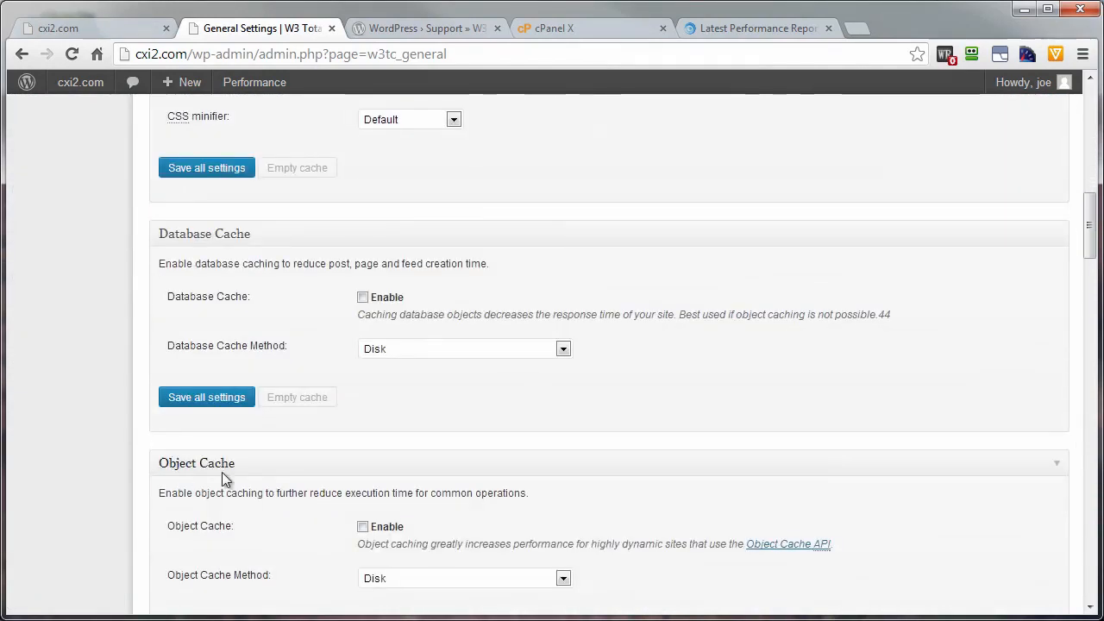
{"action": "scroll", "coordinate": [285, 499], "scroll_direction": "down", "scroll_amount": 3}
{"action": "scroll", "coordinate": [324, 454], "scroll_direction": "up", "scroll_amount": 10}
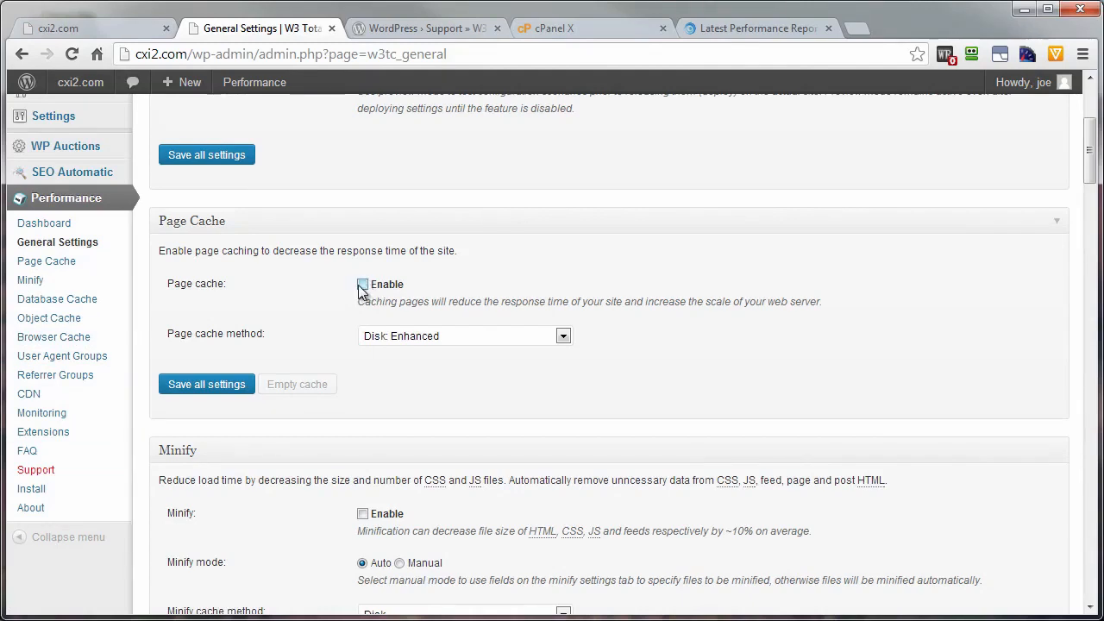
In the Page Cache settings, enable caching of feeds and SSL requests, and restrict caching to requests for the cxi2.com site address
{"action": "left_click", "coordinate": [29, 267]}
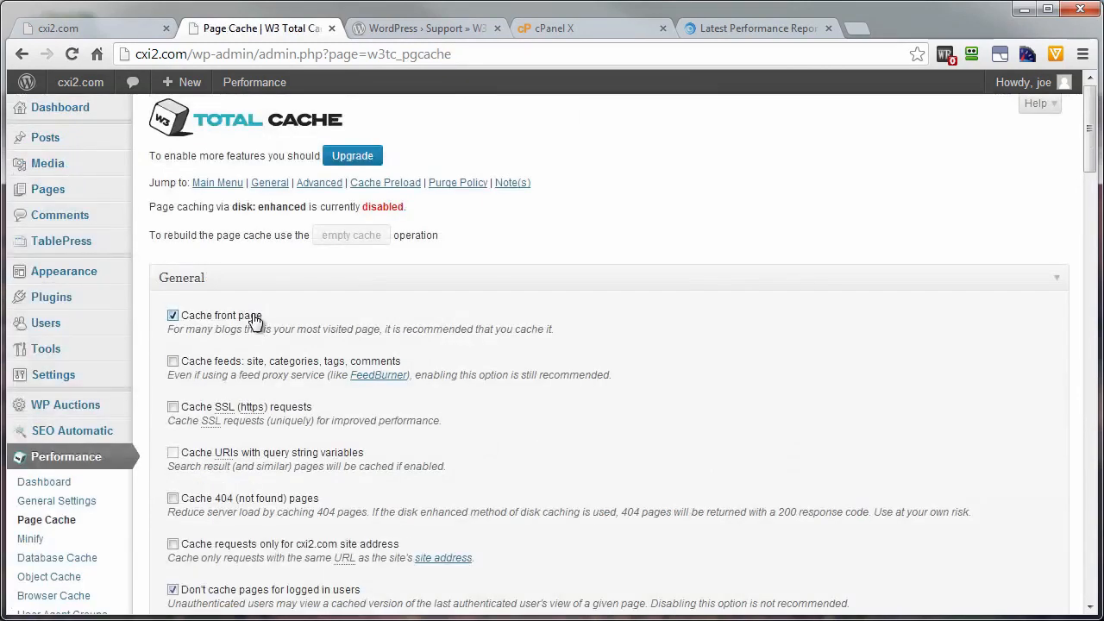
{"action": "left_click", "coordinate": [173, 406]}
{"action": "left_click", "coordinate": [173, 361]}
{"action": "scroll", "coordinate": [217, 455], "scroll_direction": "down", "scroll_amount": 2}
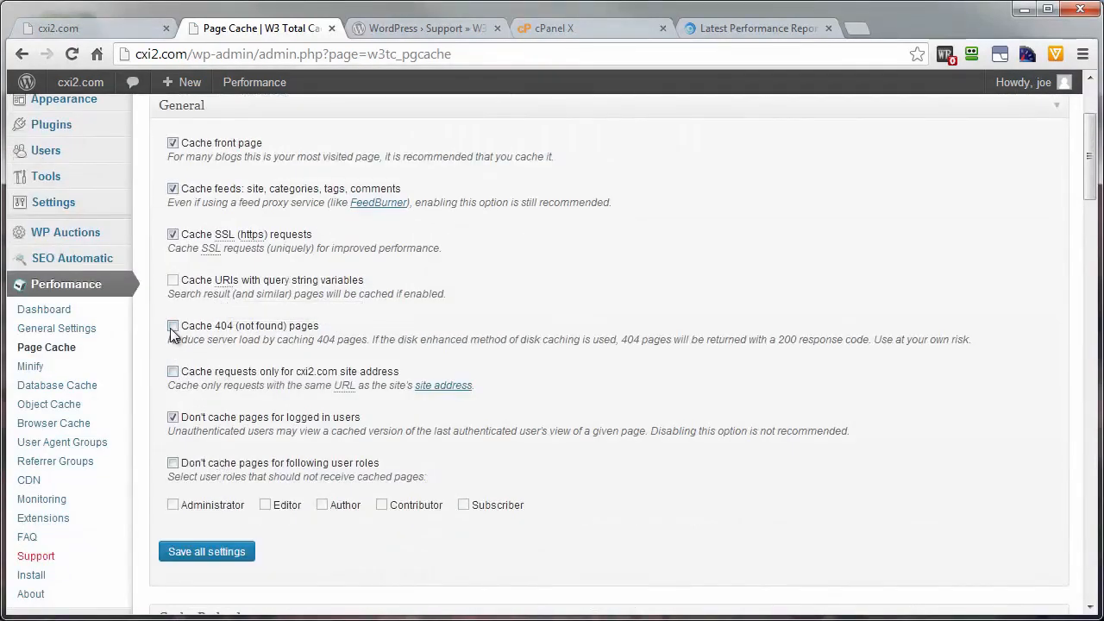
{"action": "left_click", "coordinate": [172, 370]}
Review the remaining Page Cache settings, from Cache Preload and Purge Policy through the exception lists, page headers and notes
{"action": "scroll", "coordinate": [615, 518], "scroll_direction": "down", "scroll_amount": 4}
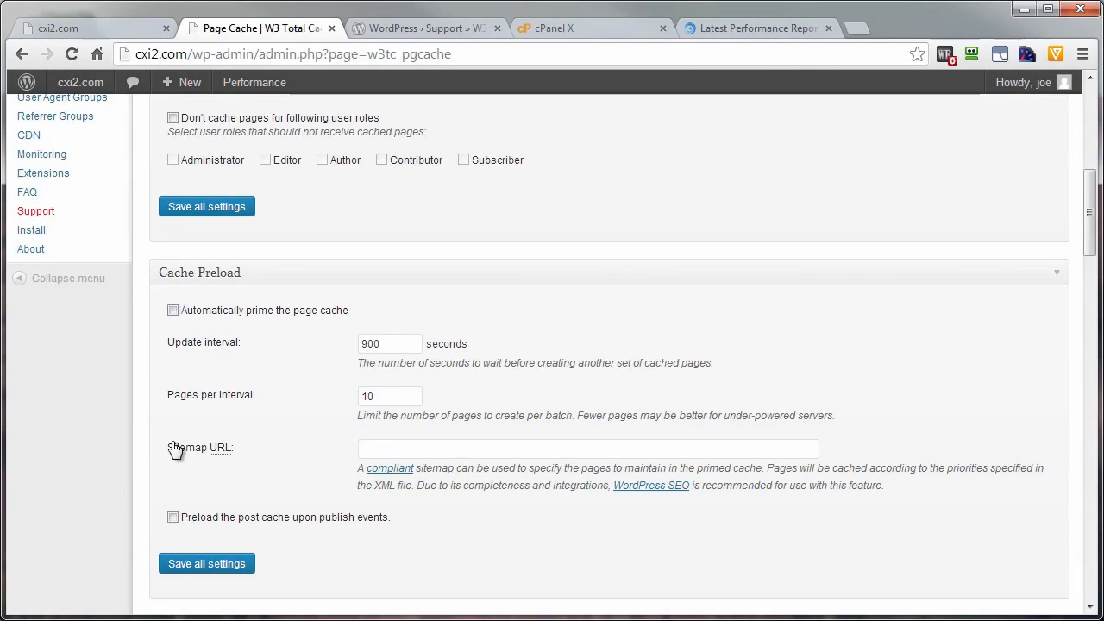
{"action": "scroll", "coordinate": [179, 202], "scroll_direction": "down", "scroll_amount": 5}
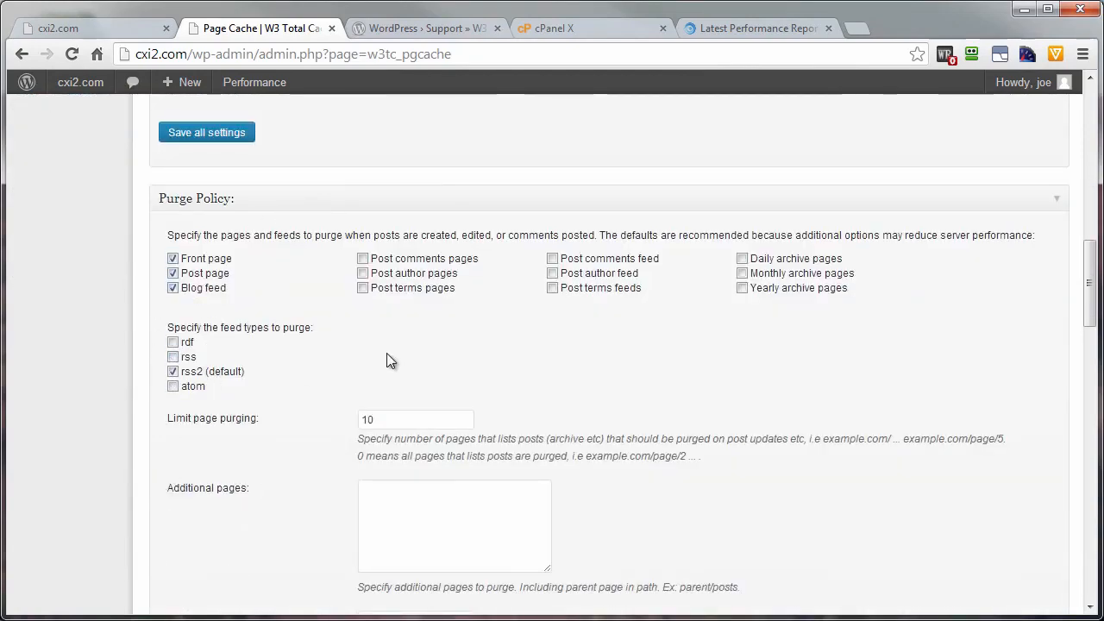
{"action": "scroll", "coordinate": [298, 427], "scroll_direction": "down", "scroll_amount": 2}
{"action": "scroll", "coordinate": [278, 506], "scroll_direction": "down", "scroll_amount": 16}
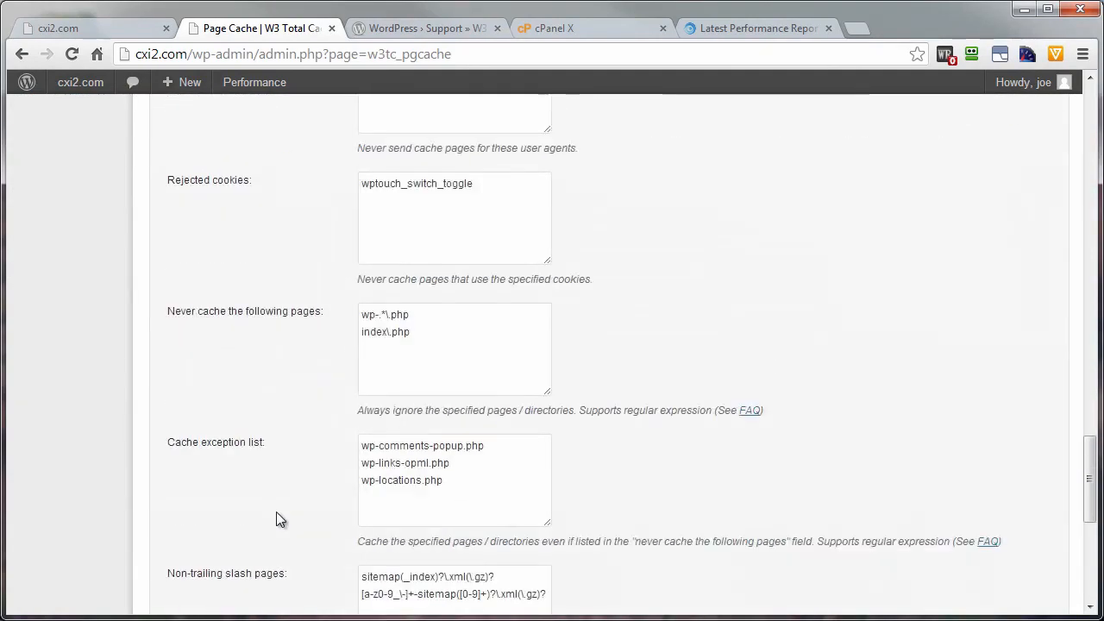
{"action": "scroll", "coordinate": [276, 515], "scroll_direction": "down", "scroll_amount": 1}
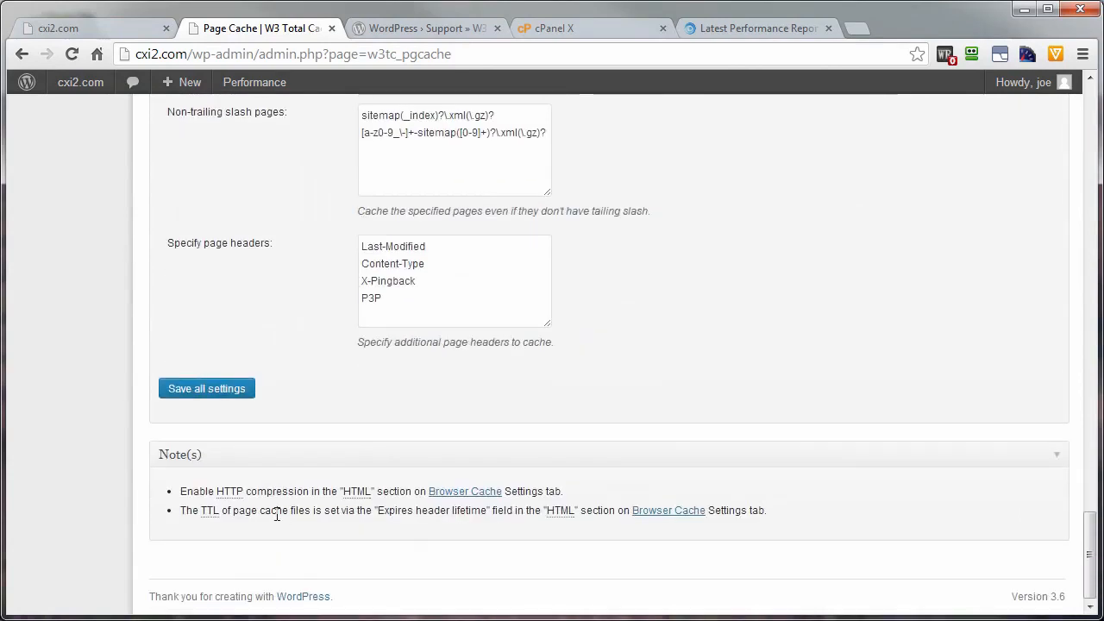
Save the Page Cache settings
{"action": "left_click", "coordinate": [190, 395]}
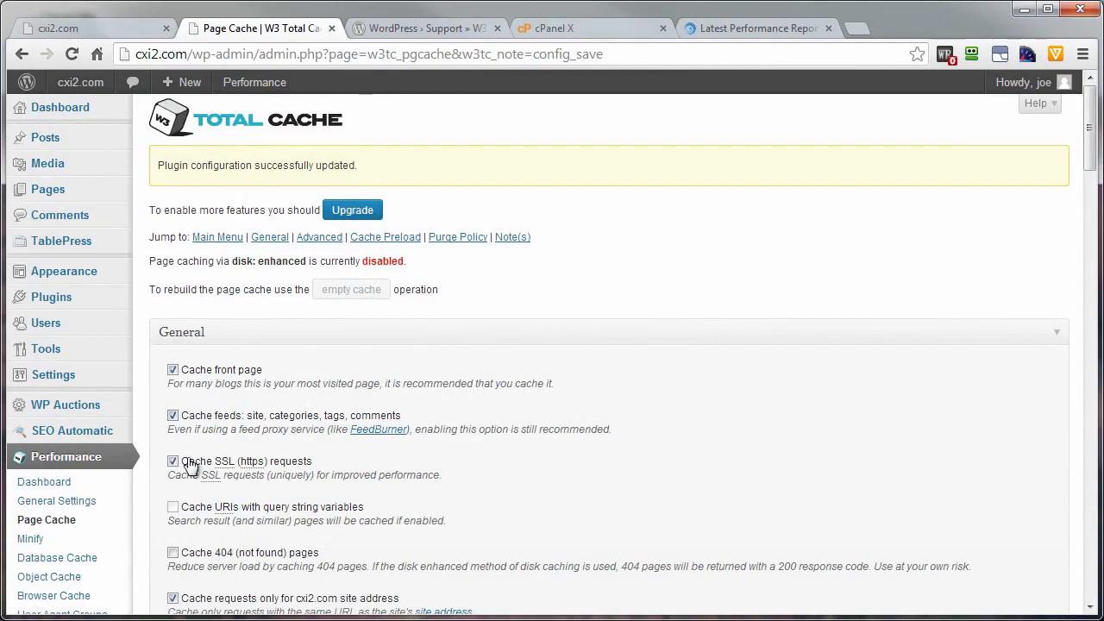
{"action": "scroll", "coordinate": [190, 465], "scroll_direction": "down", "scroll_amount": 2}
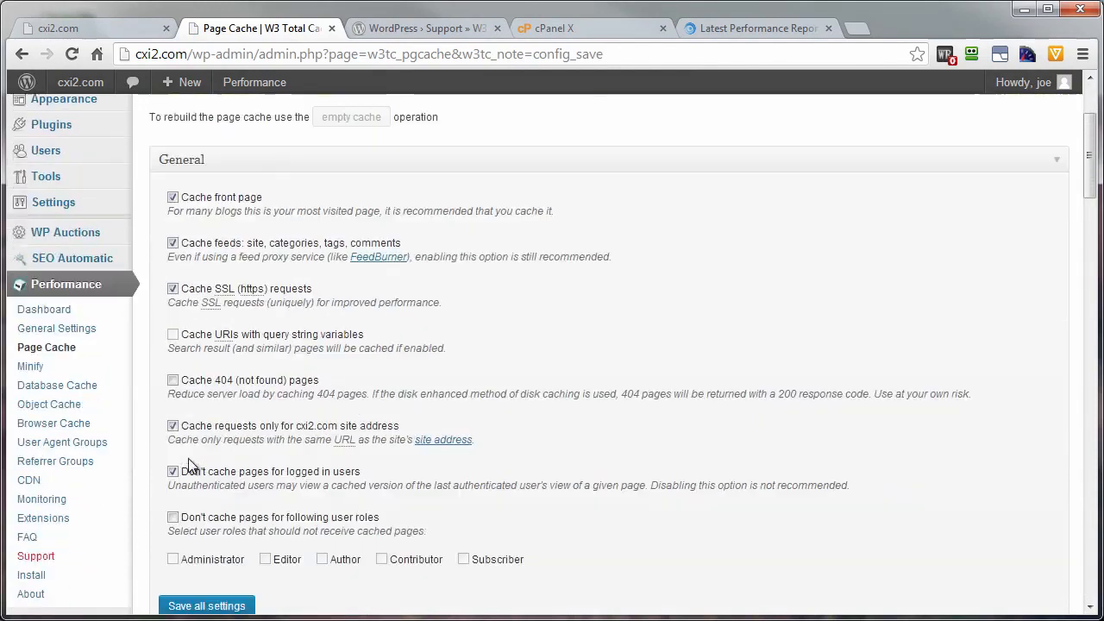
Open the Minify settings and enable HTML minification in the HTML & XML section
{"action": "left_click", "coordinate": [27, 373]}
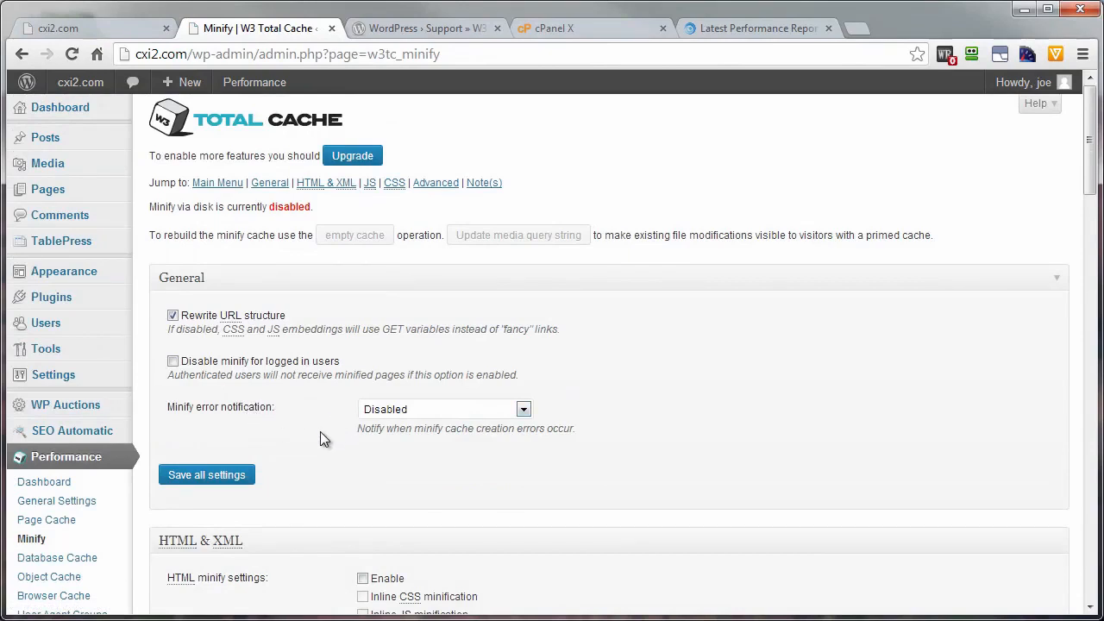
{"action": "scroll", "coordinate": [320, 438], "scroll_direction": "down", "scroll_amount": 1}
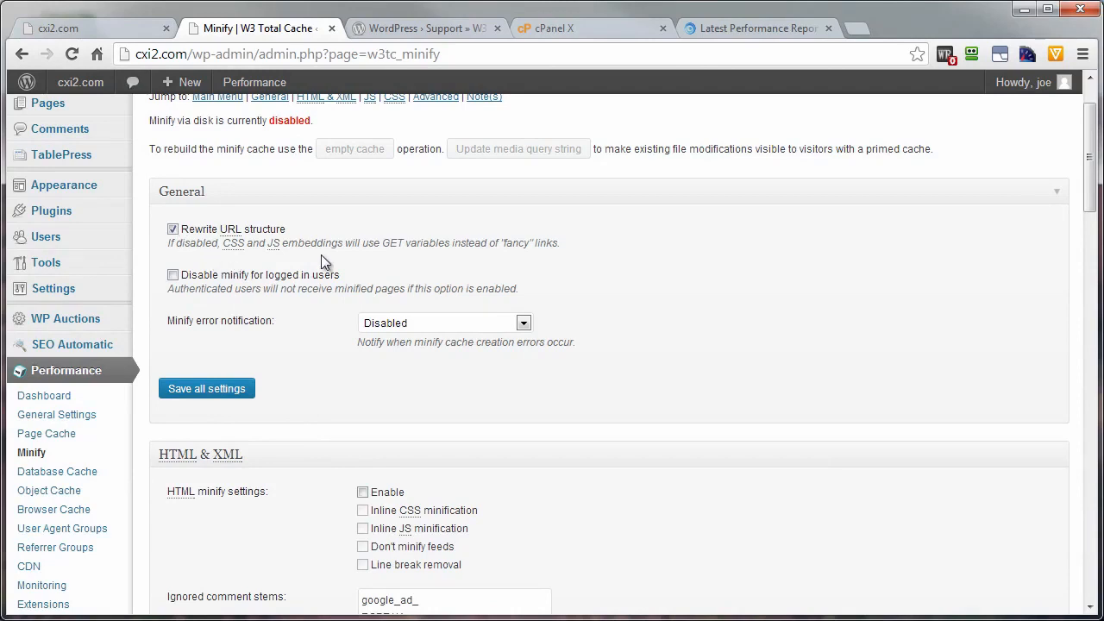
{"action": "scroll", "coordinate": [188, 243], "scroll_direction": "down", "scroll_amount": 2}
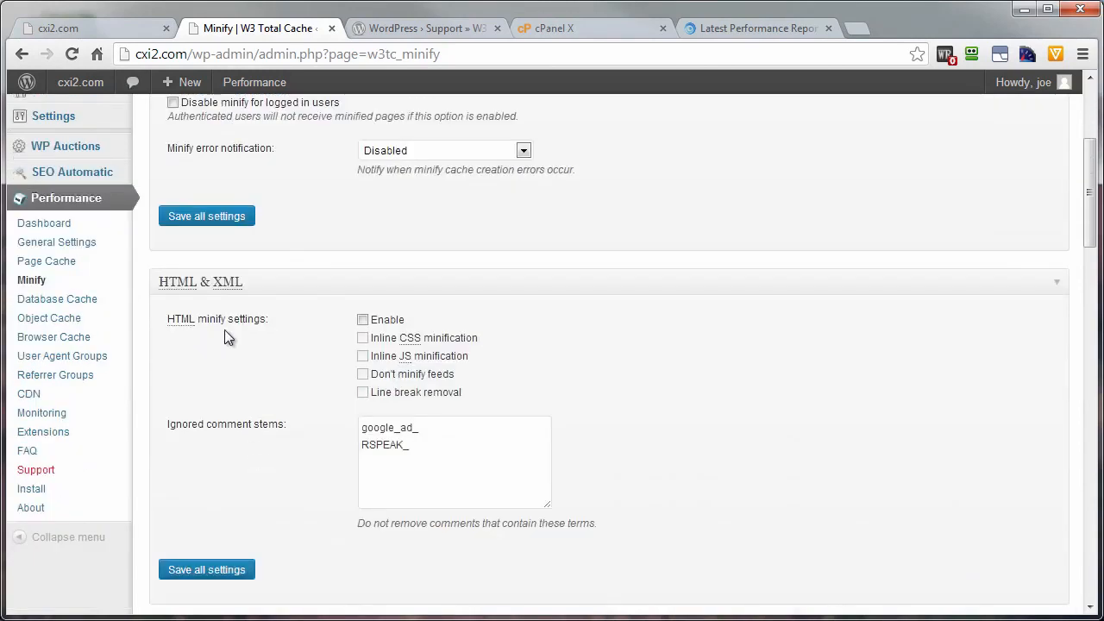
{"action": "left_click", "coordinate": [369, 320]}
Review the JS, CSS and Advanced sections of the Minify settings, and save all settings
{"action": "scroll", "coordinate": [259, 364], "scroll_direction": "down", "scroll_amount": 5}
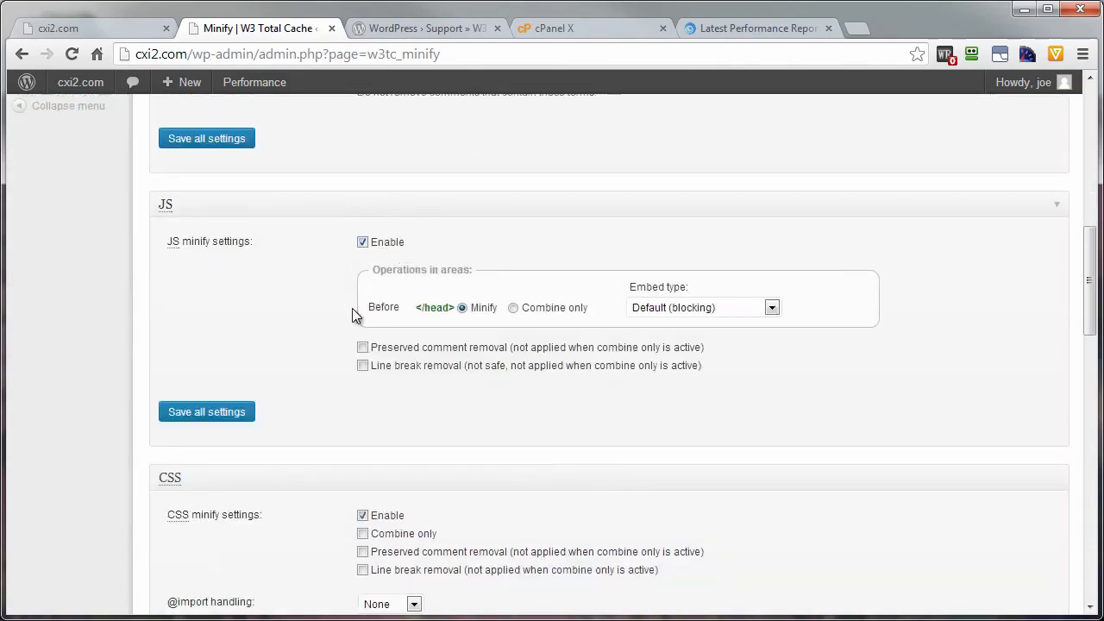
{"action": "scroll", "coordinate": [295, 481], "scroll_direction": "down", "scroll_amount": 3}
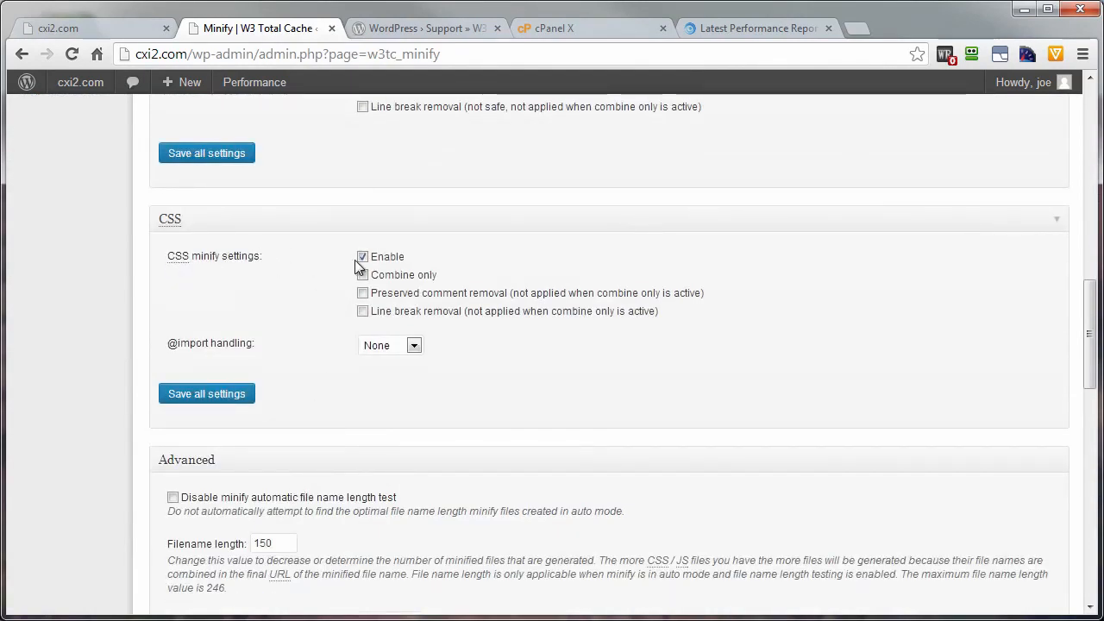
{"action": "scroll", "coordinate": [302, 345], "scroll_direction": "down", "scroll_amount": 5}
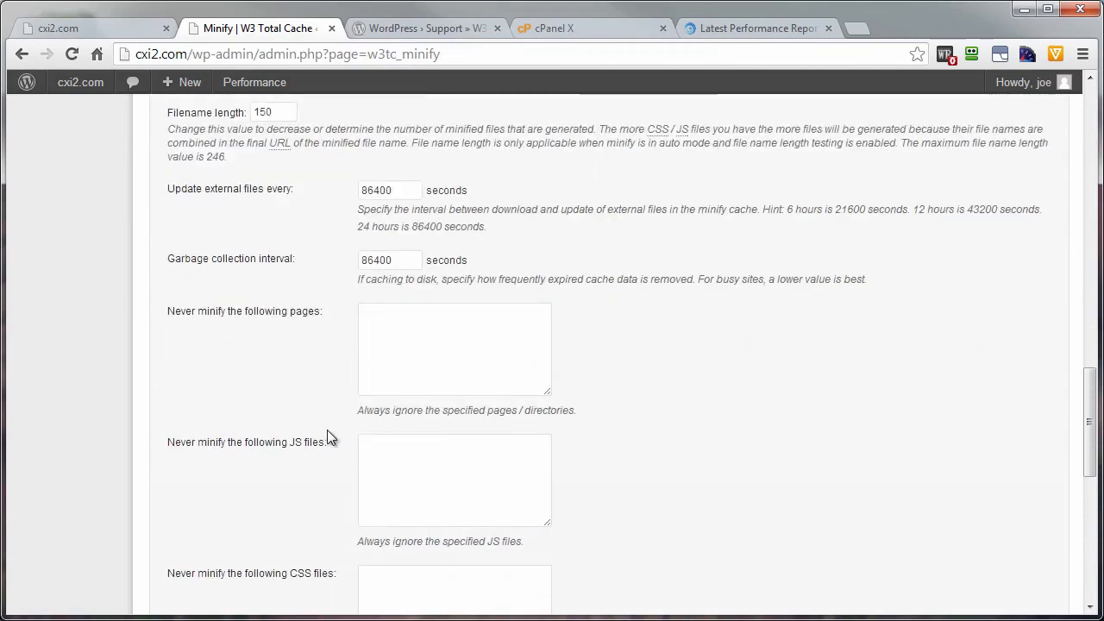
{"action": "scroll", "coordinate": [300, 423], "scroll_direction": "up", "scroll_amount": 2}
{"action": "scroll", "coordinate": [273, 431], "scroll_direction": "down", "scroll_amount": 5}
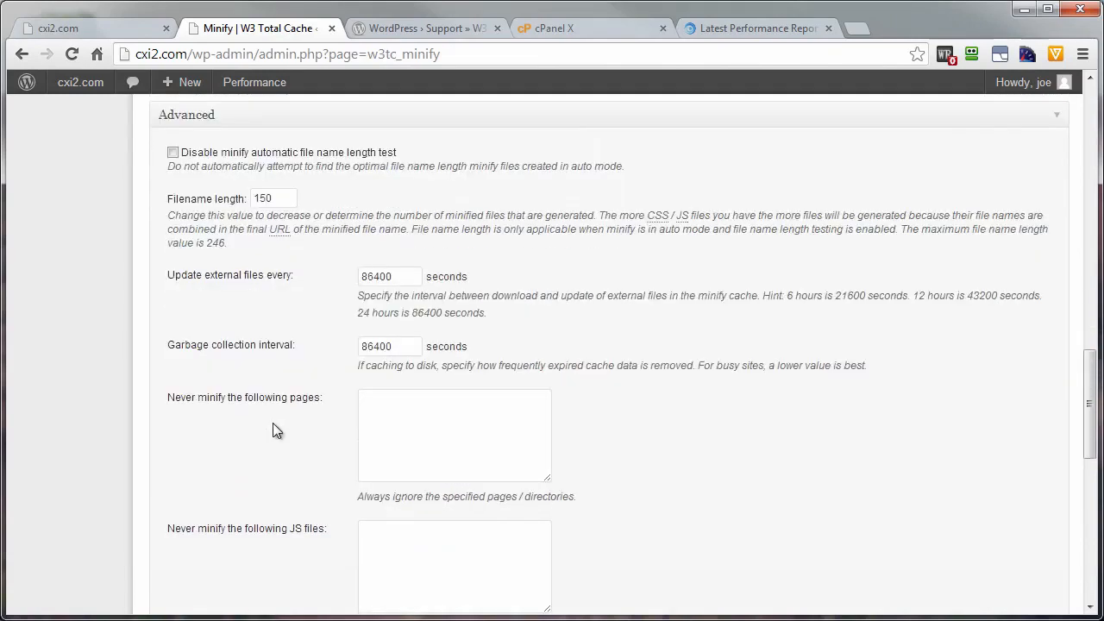
{"action": "scroll", "coordinate": [273, 442], "scroll_direction": "down", "scroll_amount": 4}
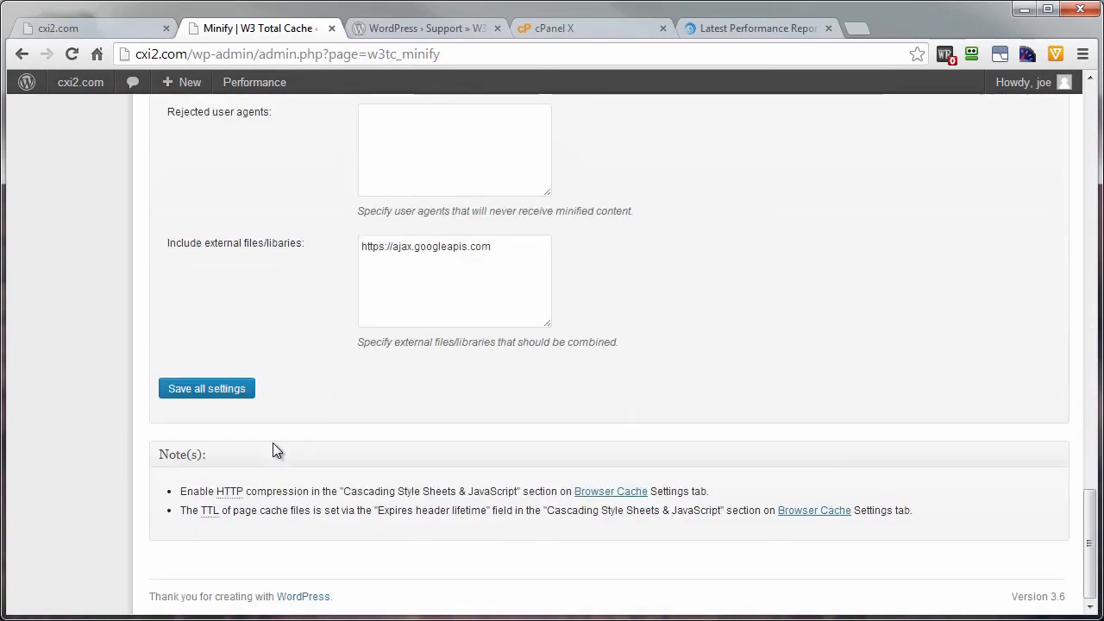
{"action": "left_click", "coordinate": [198, 393]}
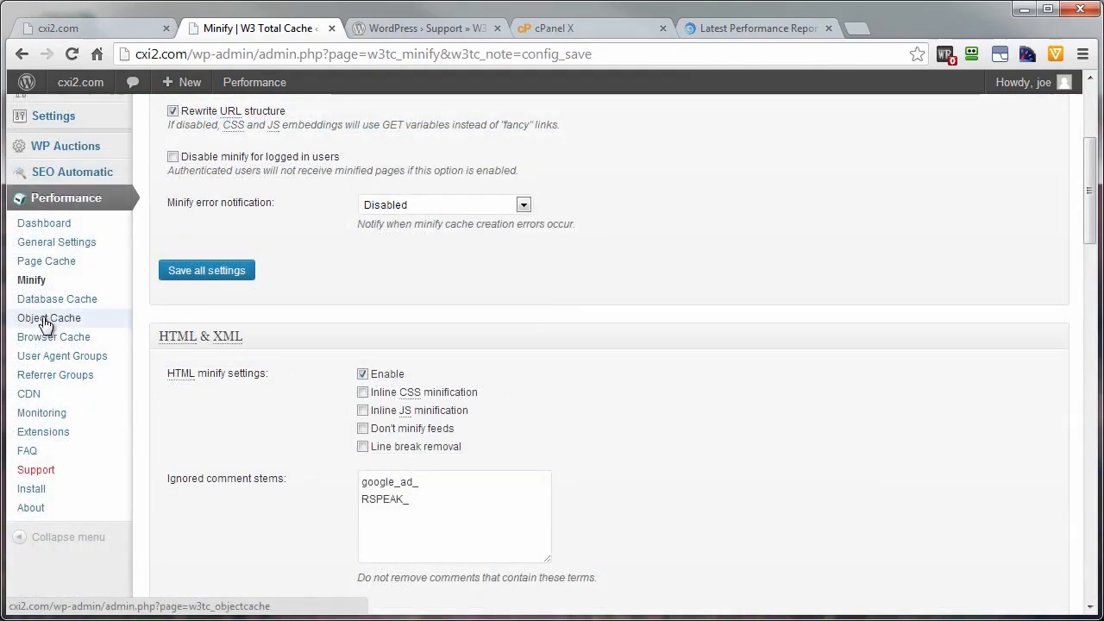
Open the Database Cache settings and review the cache lifetime, garbage collection, ignored query stems and reject query words
{"action": "left_click", "coordinate": [45, 301]}
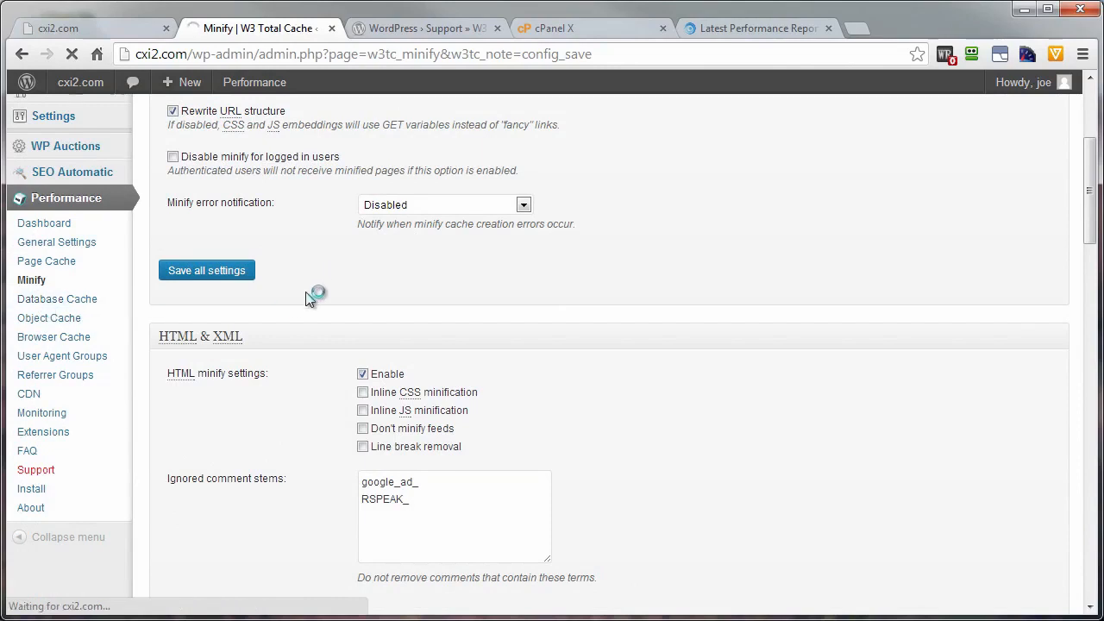
{"action": "scroll", "coordinate": [308, 395], "scroll_direction": "down", "scroll_amount": 3}
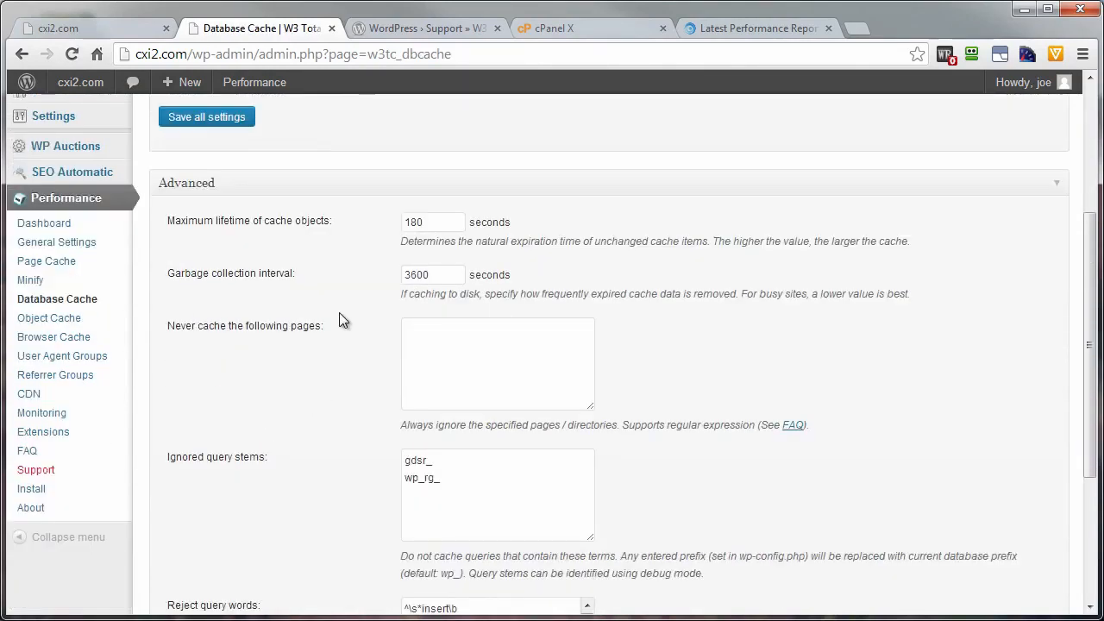
{"action": "scroll", "coordinate": [334, 341], "scroll_direction": "down", "scroll_amount": 1}
{"action": "scroll", "coordinate": [335, 342], "scroll_direction": "down", "scroll_amount": 2}
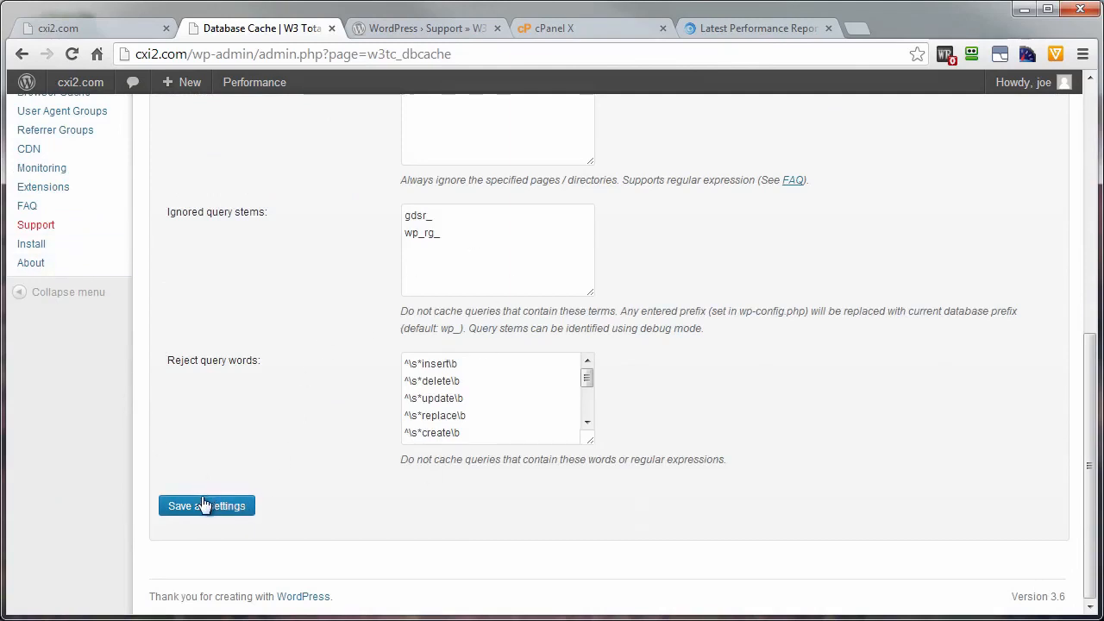
Open the Object Cache settings and review the lifetime, garbage collection interval, global groups and non-persistent groups
{"action": "scroll", "coordinate": [308, 399], "scroll_direction": "up", "scroll_amount": 2}
{"action": "left_click", "coordinate": [40, 246]}
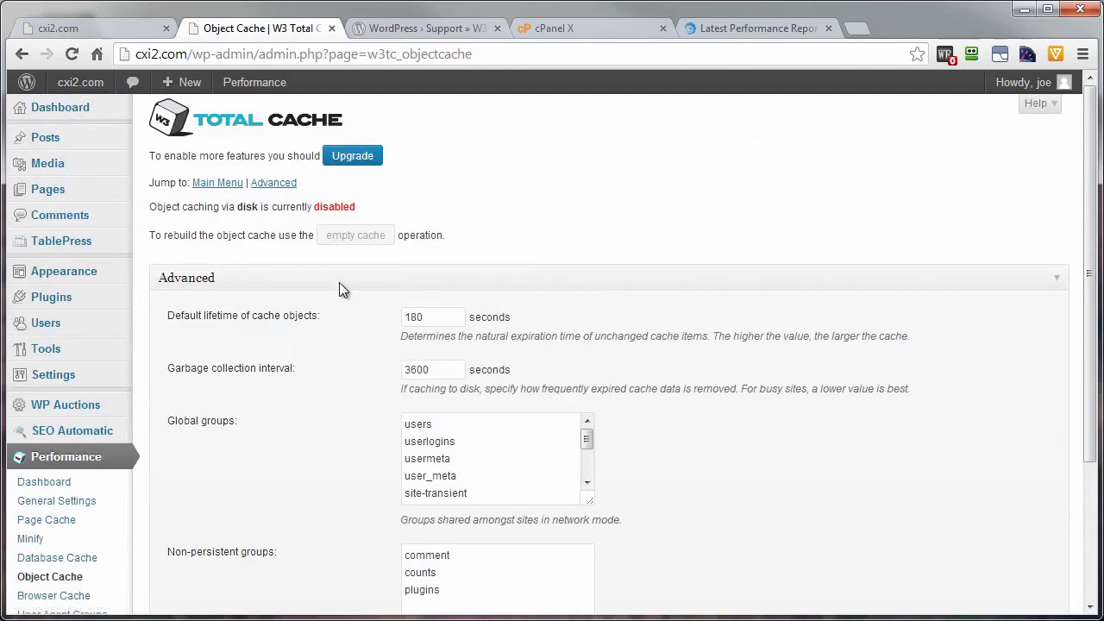
{"action": "scroll", "coordinate": [314, 418], "scroll_direction": "down", "scroll_amount": 2}
{"action": "scroll", "coordinate": [313, 427], "scroll_direction": "up", "scroll_amount": 1}
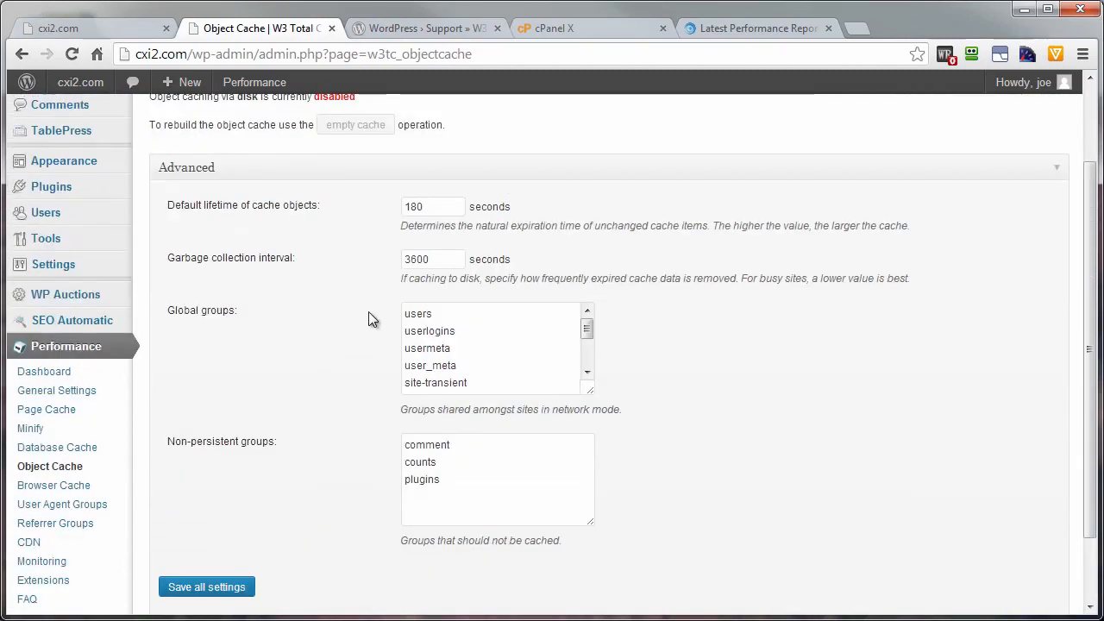
In the general Browser Cache settings, enable the expires, cache control, entity tag (eTag) and W3 Total Cache headers
{"action": "left_click", "coordinate": [24, 494]}
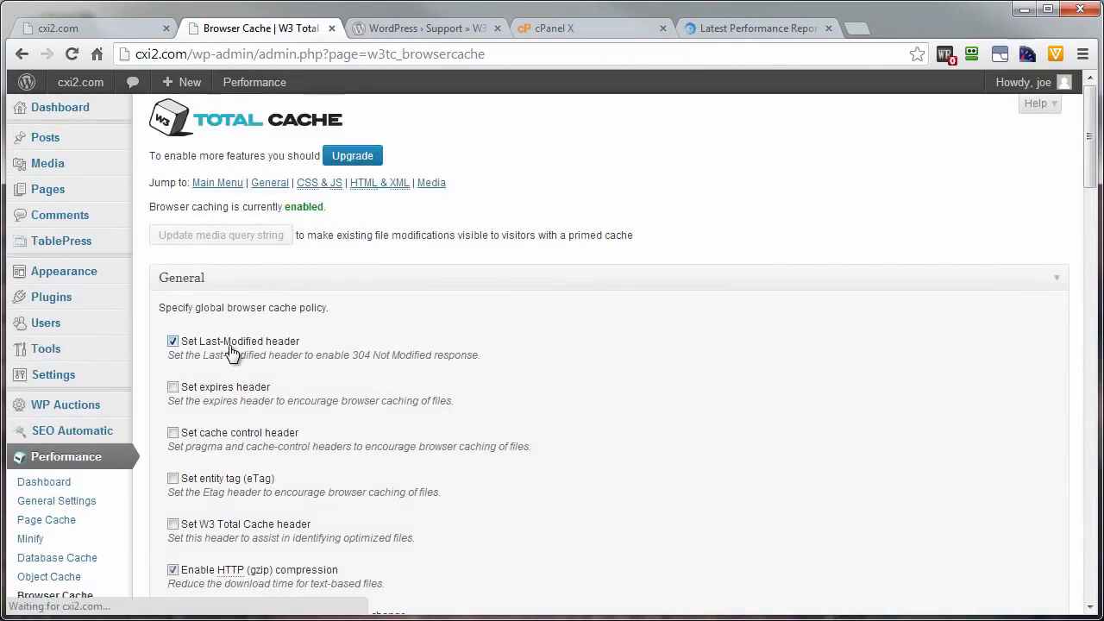
{"action": "scroll", "coordinate": [328, 341], "scroll_direction": "down", "scroll_amount": 2}
{"action": "left_click", "coordinate": [172, 216]}
{"action": "left_click", "coordinate": [173, 260]}
{"action": "left_click", "coordinate": [173, 306]}
{"action": "left_click", "coordinate": [172, 351]}
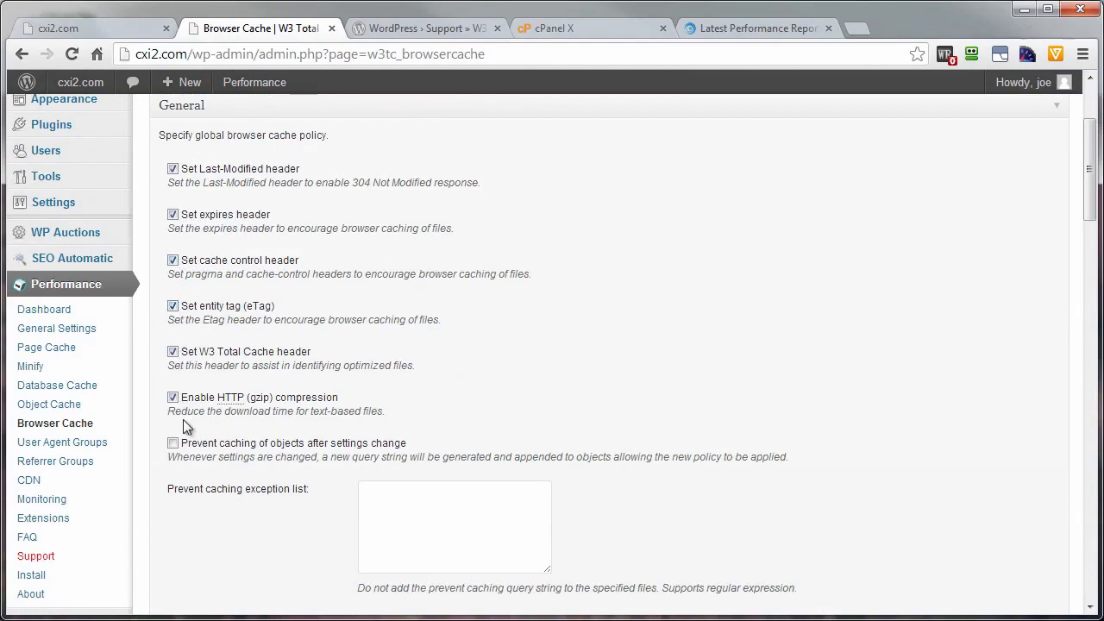
Enable preventing caching of objects after settings change and disabling cookies for static files, and save the Browser Cache settings
{"action": "left_click", "coordinate": [173, 444]}
{"action": "scroll", "coordinate": [294, 440], "scroll_direction": "down", "scroll_amount": 2}
{"action": "scroll", "coordinate": [294, 440], "scroll_direction": "down", "scroll_amount": 1}
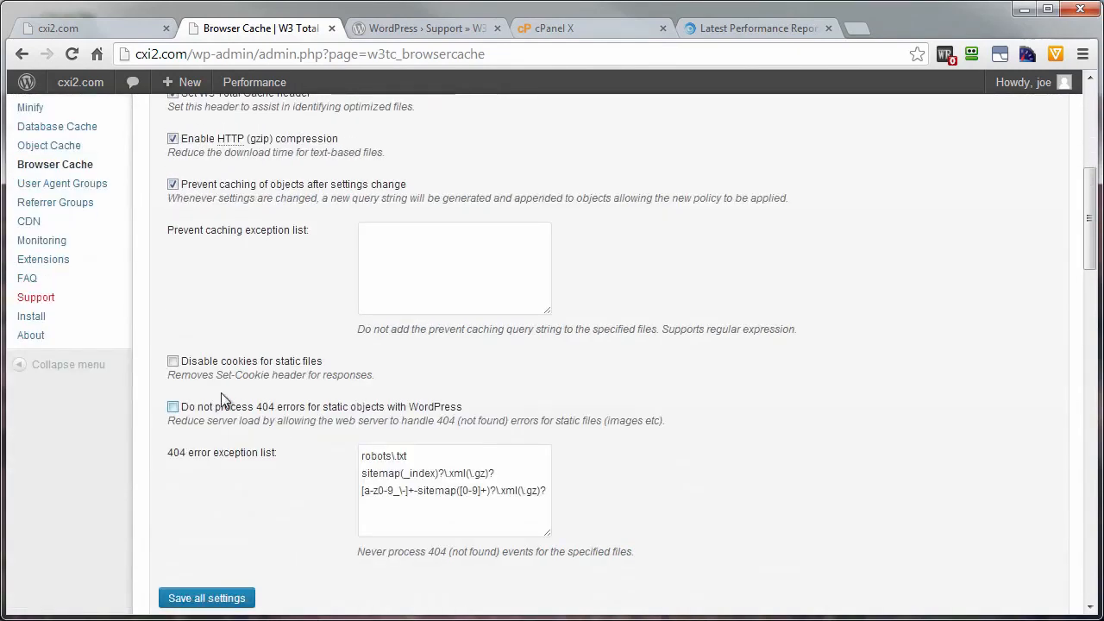
{"action": "left_click", "coordinate": [173, 361]}
{"action": "scroll", "coordinate": [251, 398], "scroll_direction": "down", "scroll_amount": 4}
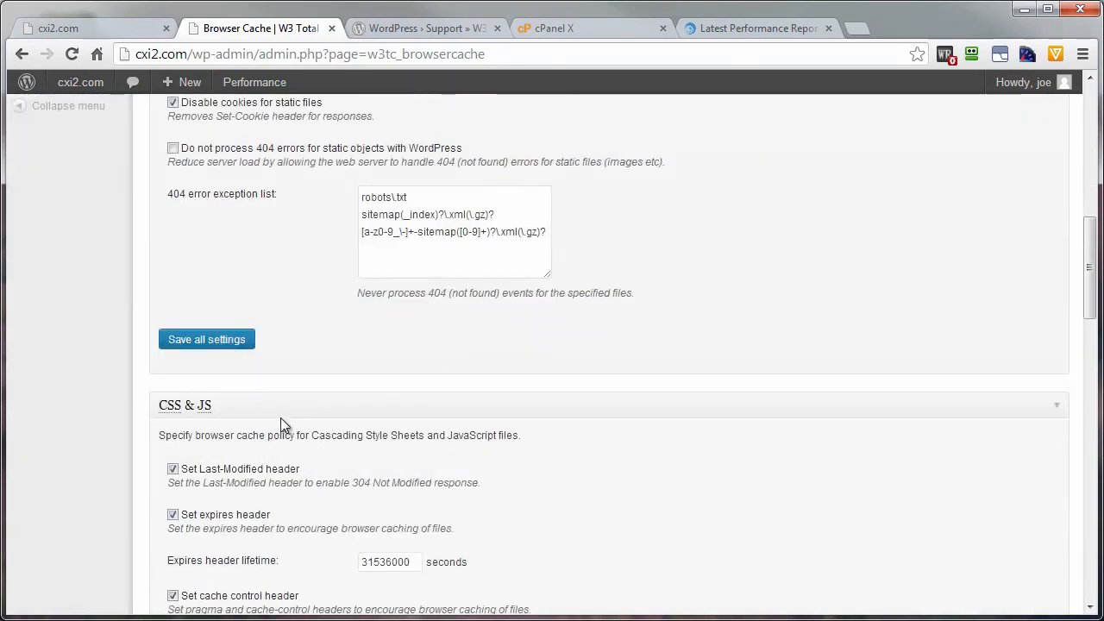
{"action": "scroll", "coordinate": [280, 417], "scroll_direction": "down", "scroll_amount": 1}
{"action": "scroll", "coordinate": [280, 418], "scroll_direction": "down", "scroll_amount": 9}
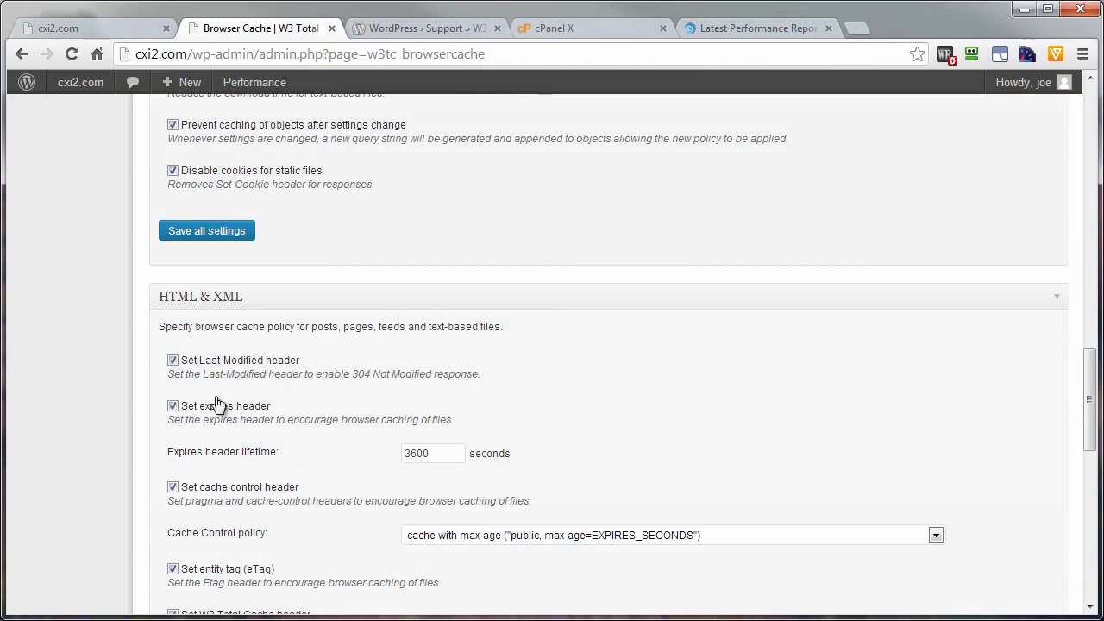
{"action": "scroll", "coordinate": [208, 447], "scroll_direction": "down", "scroll_amount": 5}
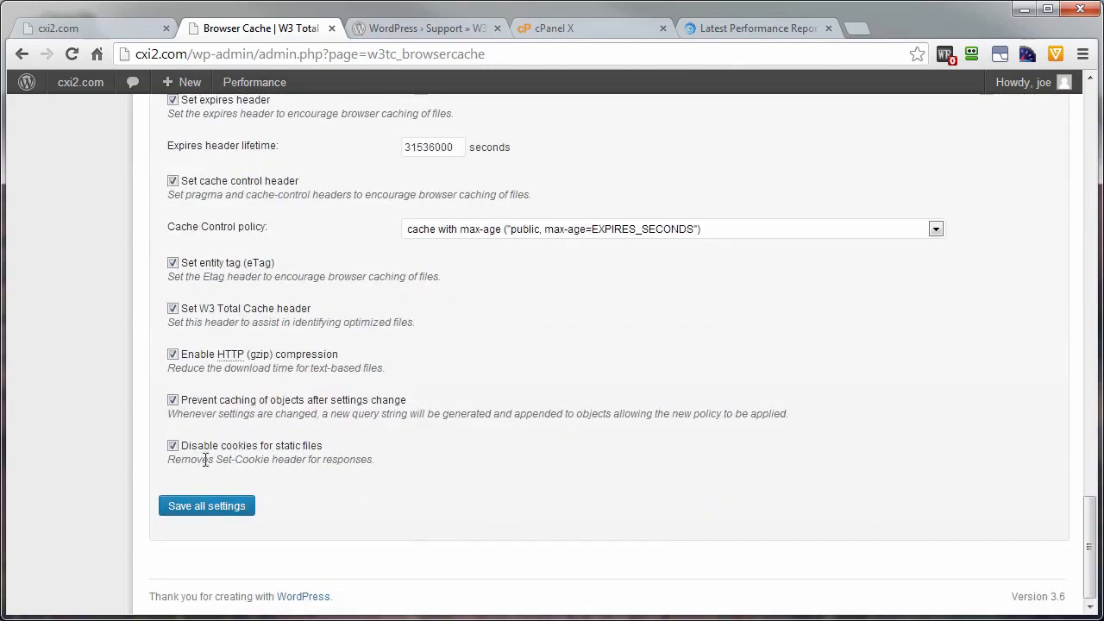
{"action": "left_click", "coordinate": [186, 506]}
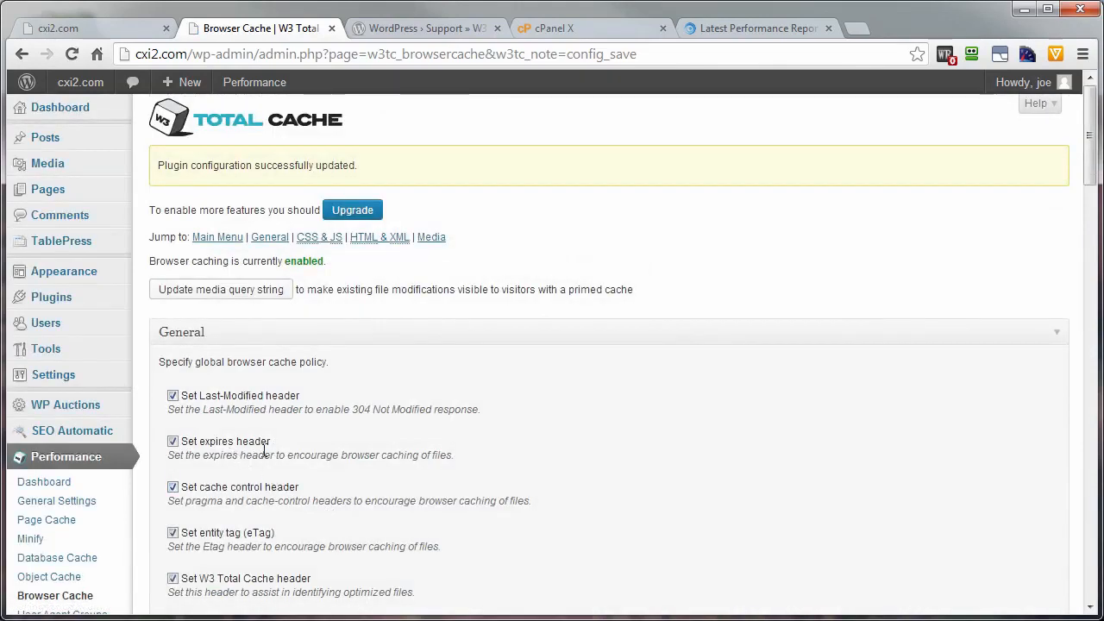
In the W3 Total Cache general settings, enable Page Cache with the Disk: Enhanced method
{"action": "scroll", "coordinate": [200, 483], "scroll_direction": "down", "scroll_amount": 1}
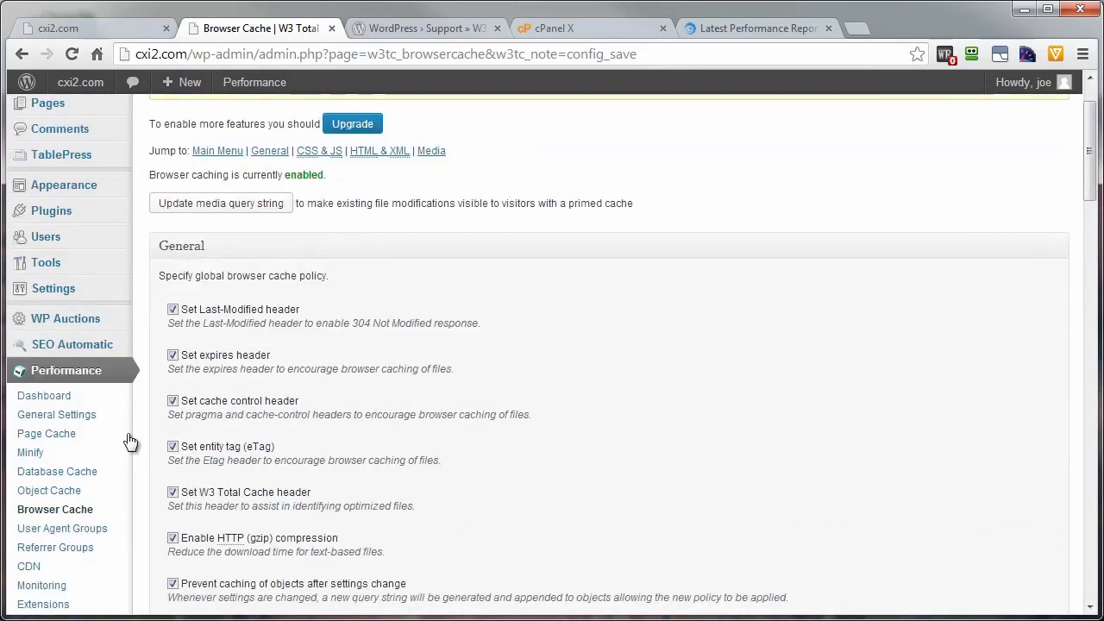
{"action": "left_click", "coordinate": [42, 420]}
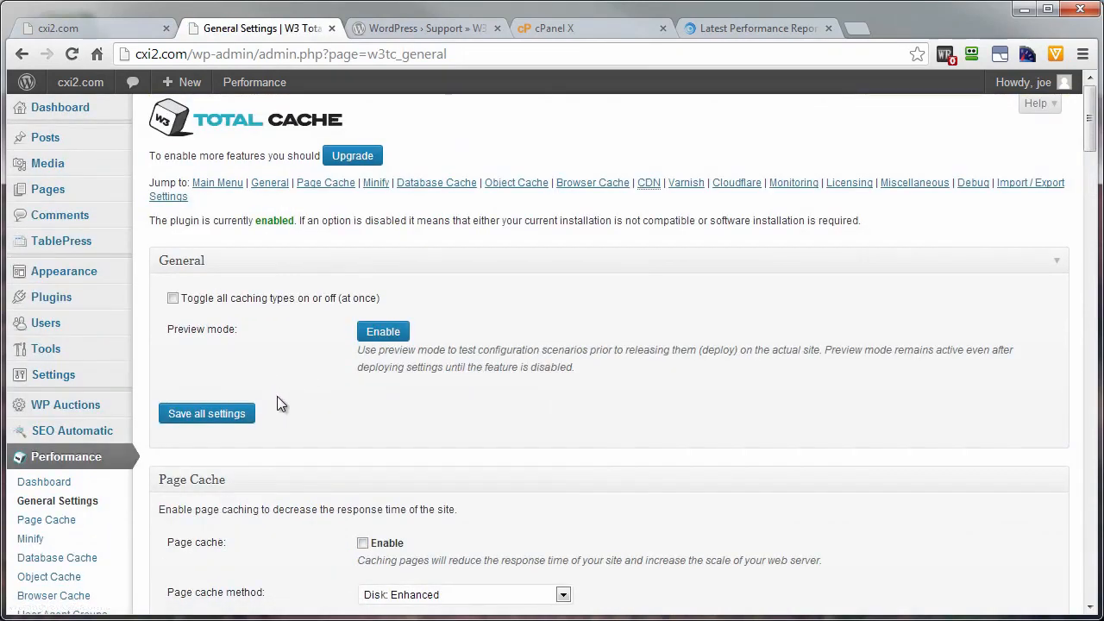
{"action": "scroll", "coordinate": [277, 401], "scroll_direction": "down", "scroll_amount": 3}
{"action": "left_click", "coordinate": [362, 284]}
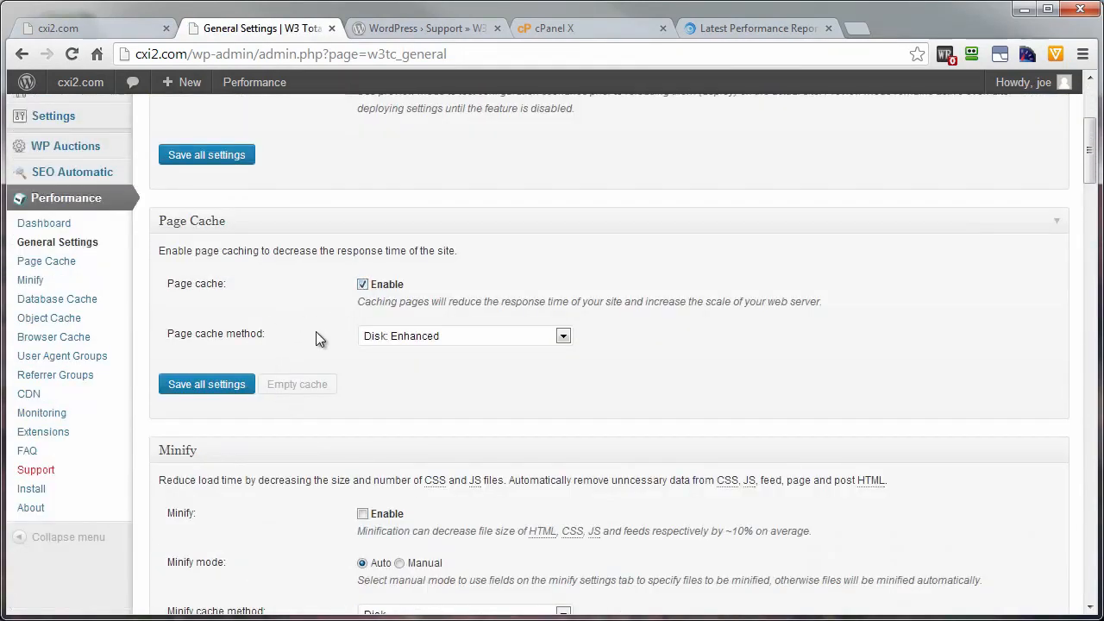
{"action": "left_click", "coordinate": [469, 337]}
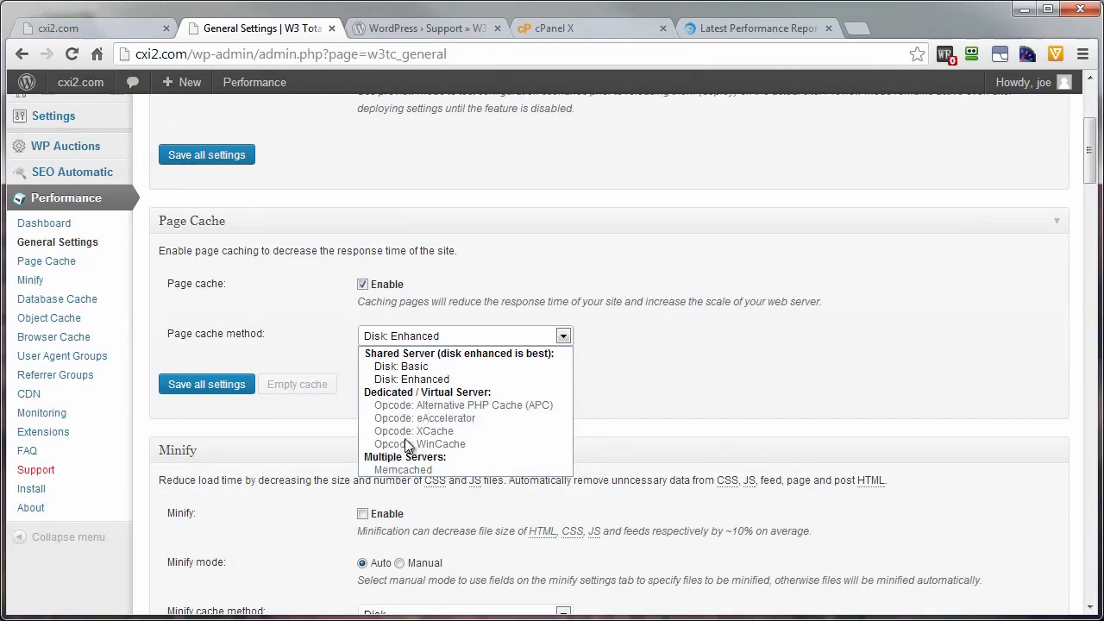
{"action": "left_click", "coordinate": [414, 380]}
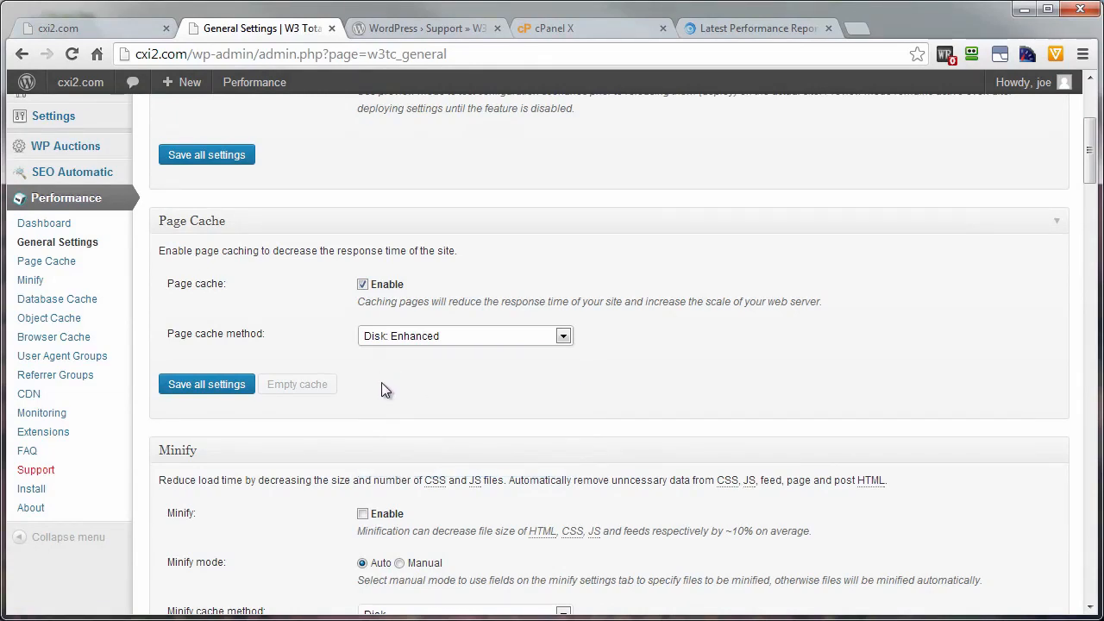
Enable Minify in Auto mode, Database Cache and Object Cache in the general settings
{"action": "scroll", "coordinate": [381, 387], "scroll_direction": "down", "scroll_amount": 3}
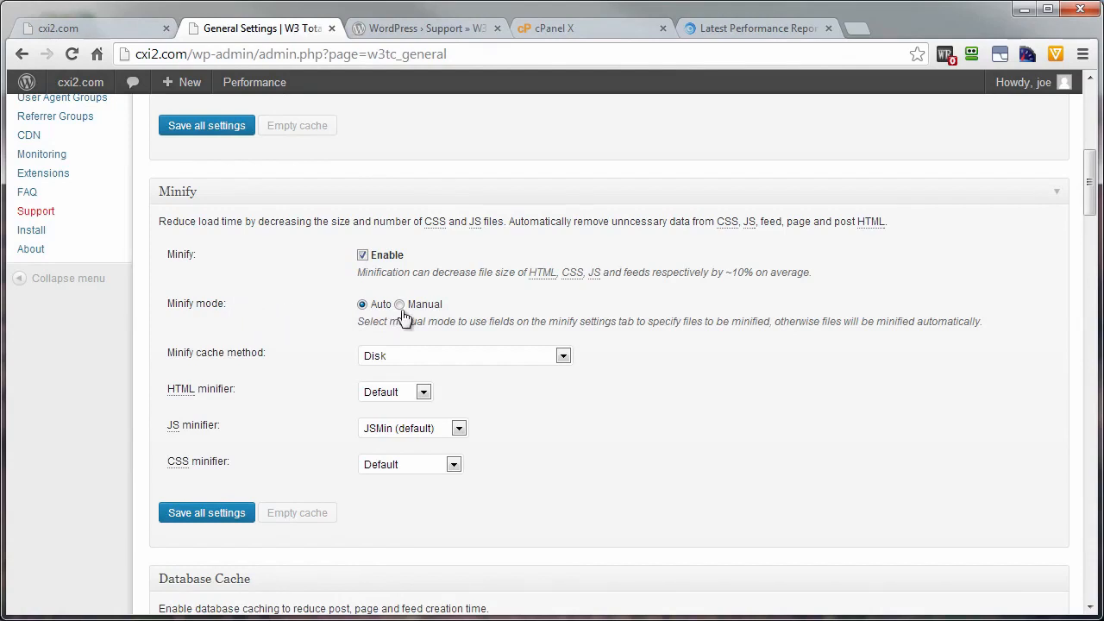
{"action": "scroll", "coordinate": [275, 344], "scroll_direction": "down", "scroll_amount": 3}
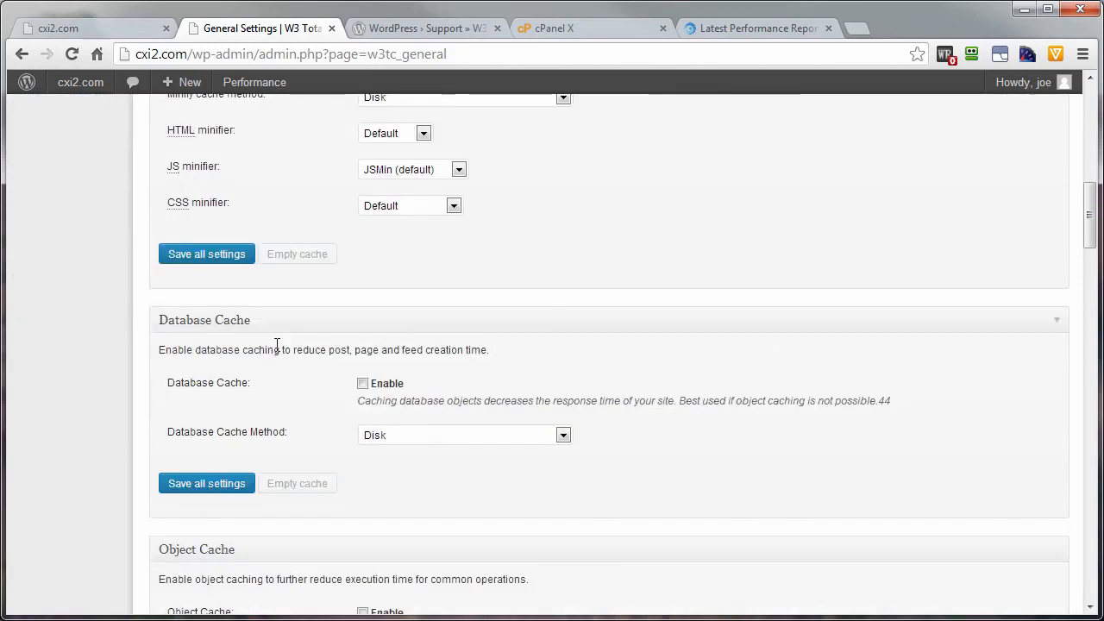
{"action": "left_click", "coordinate": [362, 297]}
{"action": "scroll", "coordinate": [289, 383], "scroll_direction": "down", "scroll_amount": 3}
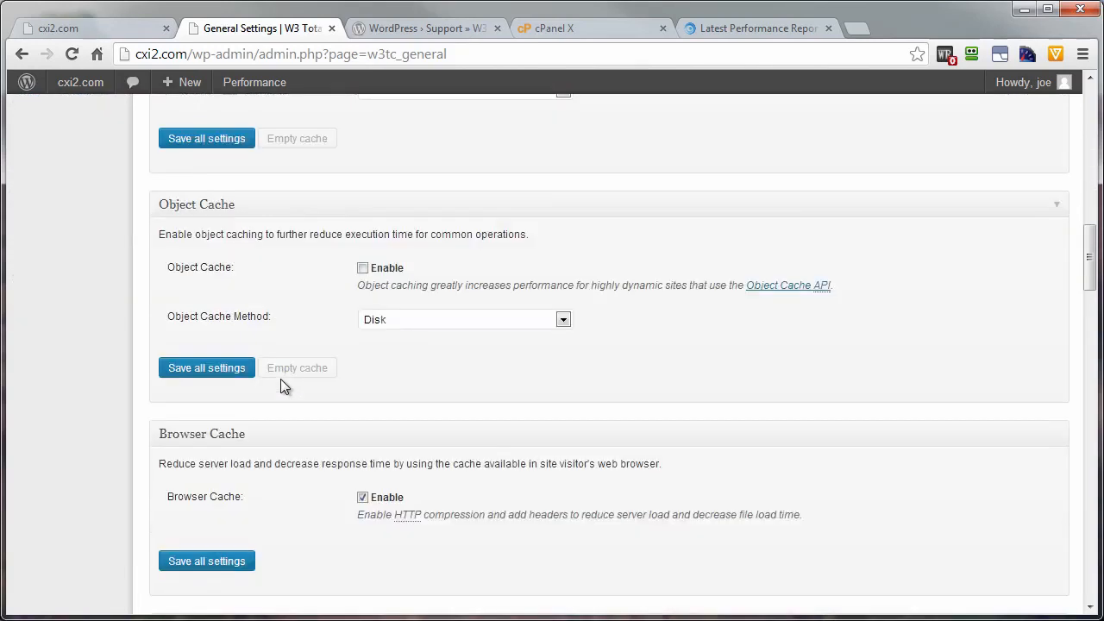
{"action": "left_click", "coordinate": [362, 268]}
Look over the available CDN types in the CDN section without choosing a different one
{"action": "scroll", "coordinate": [319, 362], "scroll_direction": "down", "scroll_amount": 2}
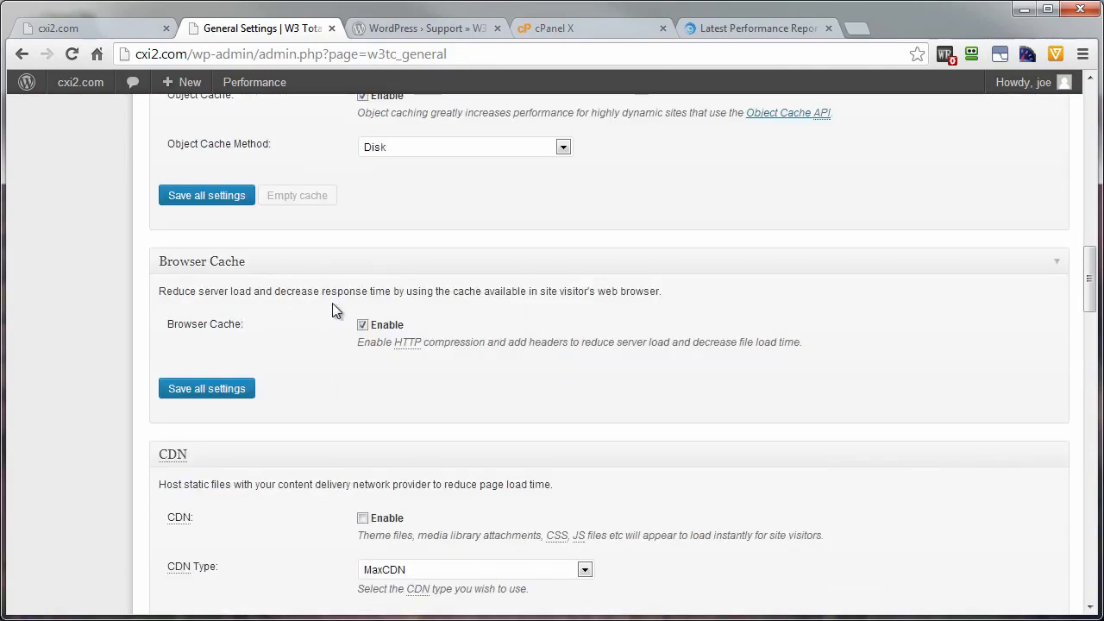
{"action": "scroll", "coordinate": [324, 326], "scroll_direction": "down", "scroll_amount": 3}
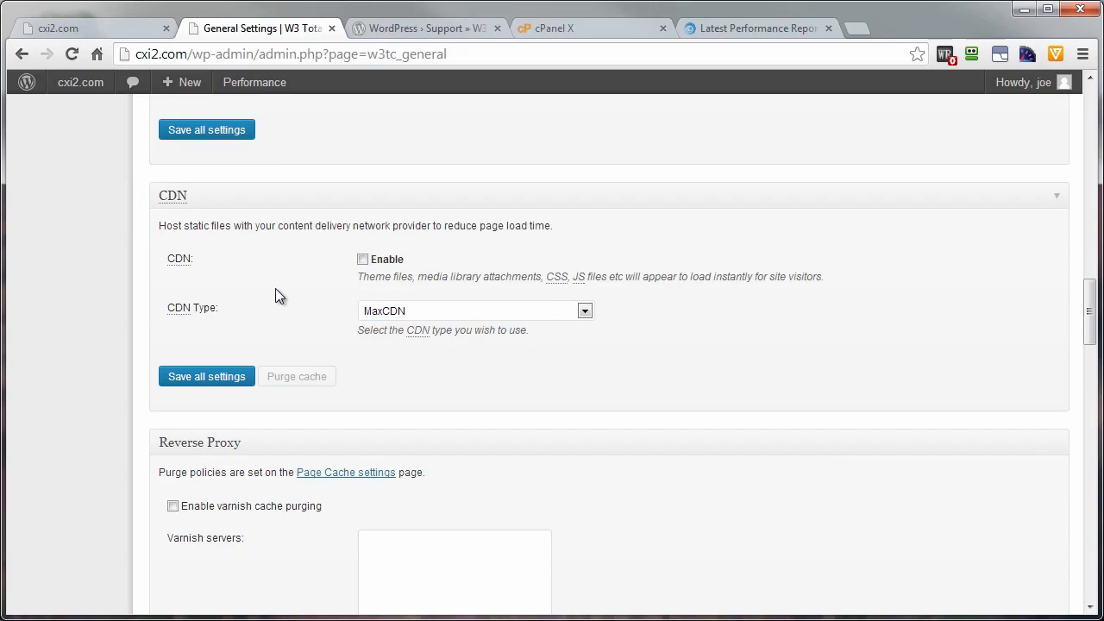
{"action": "left_click", "coordinate": [424, 313]}
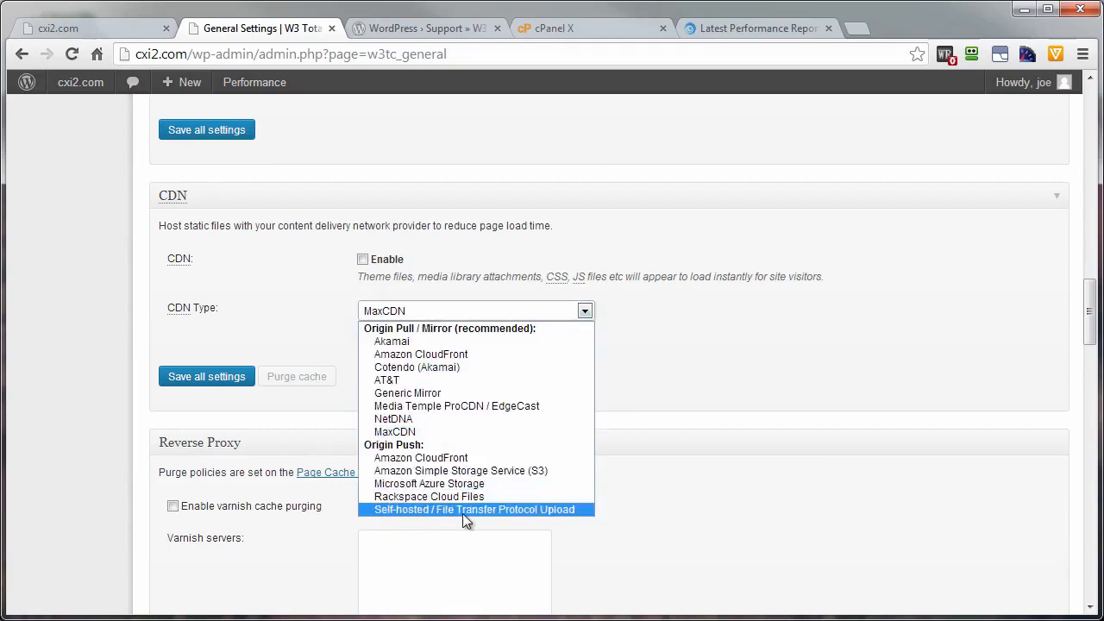
{"action": "left_click", "coordinate": [257, 308]}
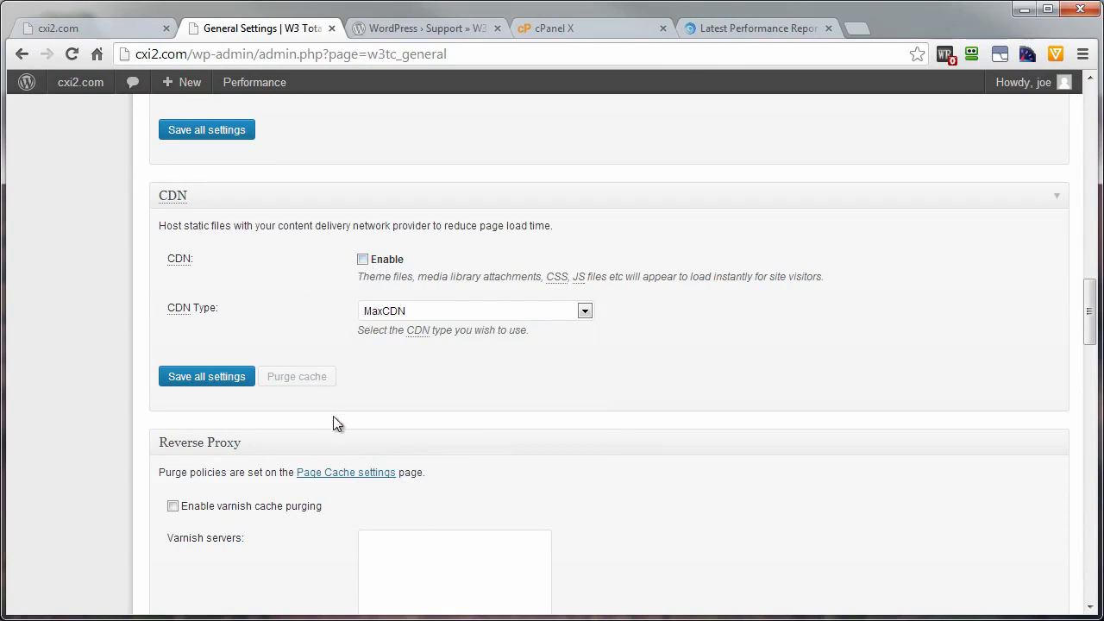
Disable the Google Page Speed dashboard widget in the Miscellaneous section of the general settings and save all settings
{"action": "scroll", "coordinate": [333, 417], "scroll_direction": "down", "scroll_amount": 4}
{"action": "scroll", "coordinate": [267, 317], "scroll_direction": "up", "scroll_amount": 1}
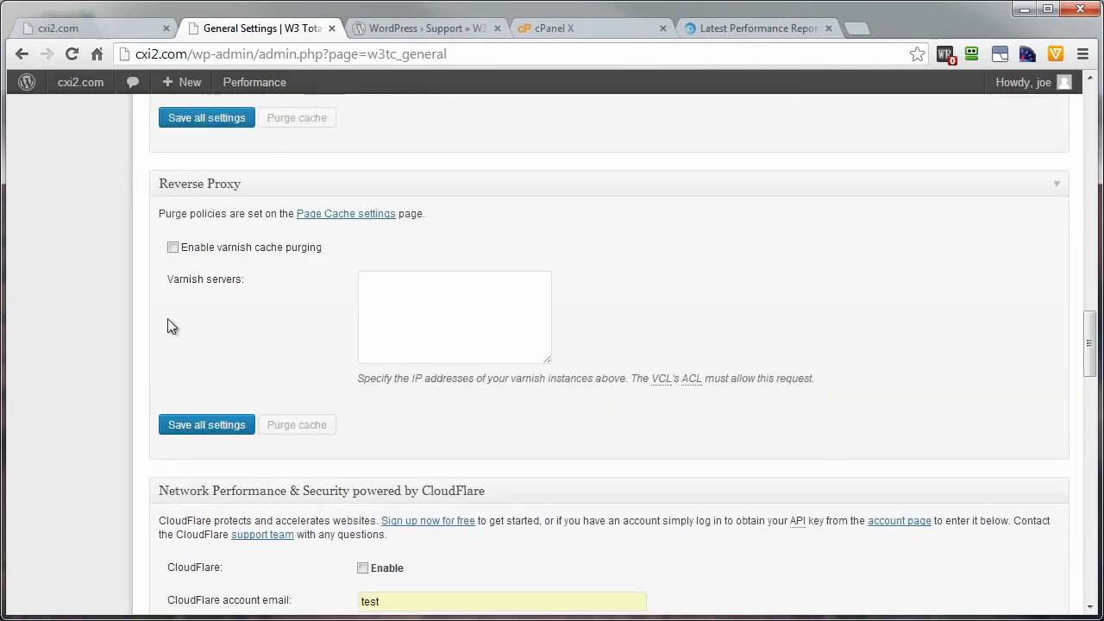
{"action": "scroll", "coordinate": [313, 395], "scroll_direction": "down", "scroll_amount": 4}
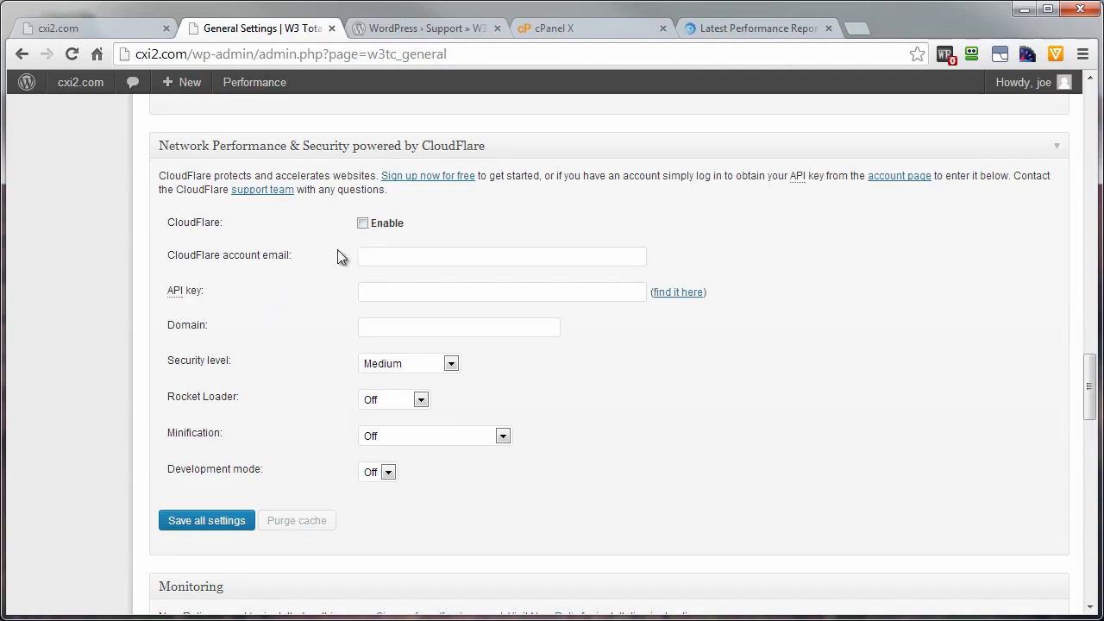
{"action": "scroll", "coordinate": [291, 421], "scroll_direction": "down", "scroll_amount": 3}
{"action": "scroll", "coordinate": [291, 418], "scroll_direction": "down", "scroll_amount": 1}
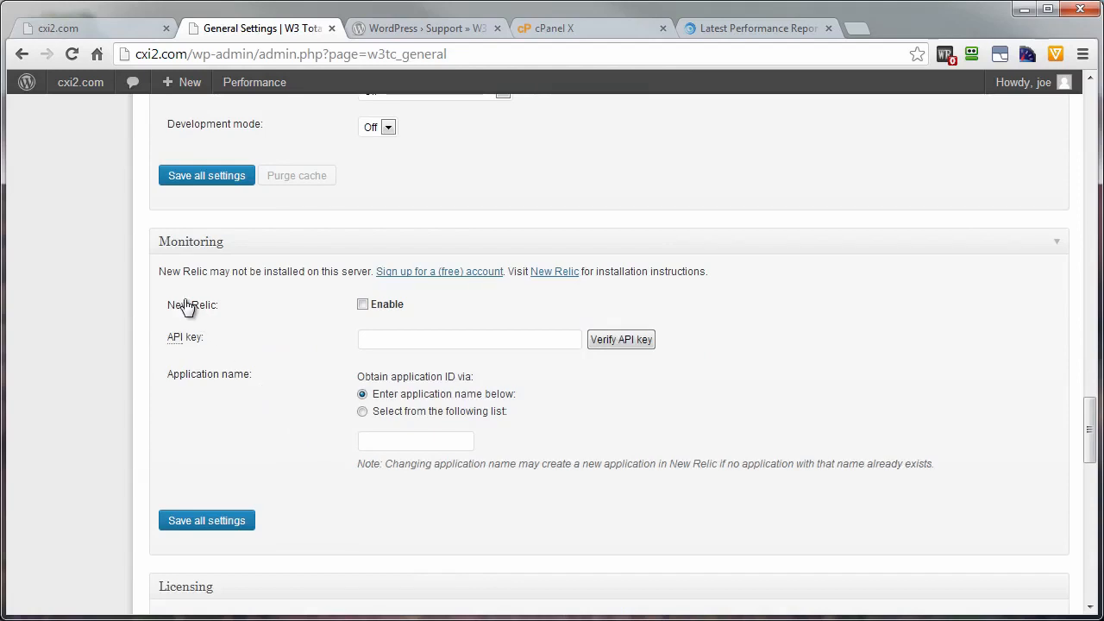
{"action": "scroll", "coordinate": [323, 306], "scroll_direction": "down", "scroll_amount": 4}
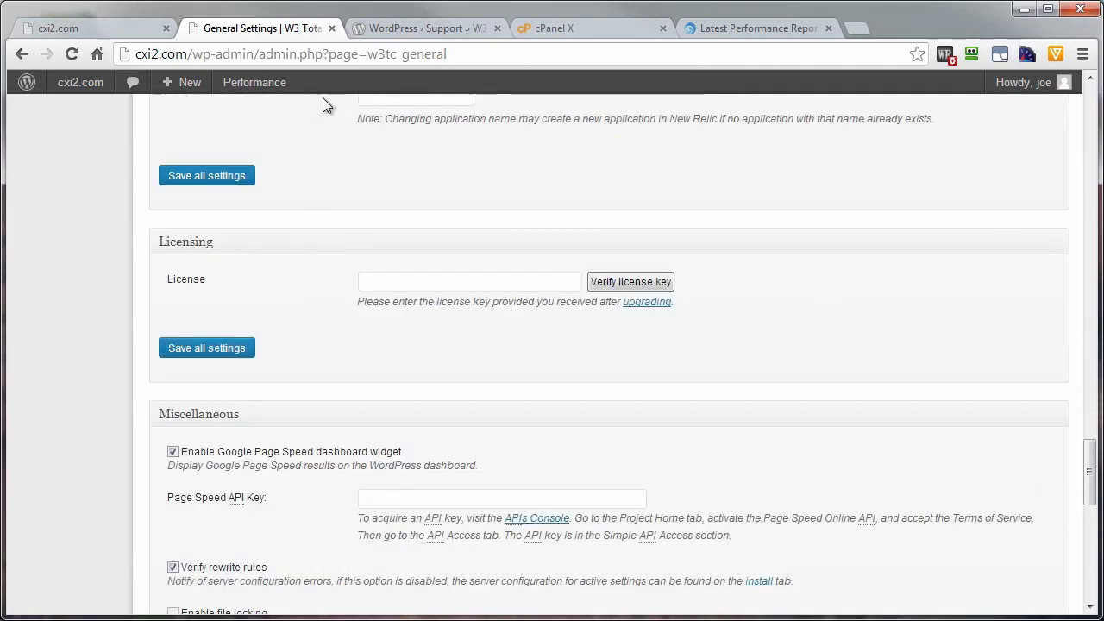
{"action": "scroll", "coordinate": [299, 372], "scroll_direction": "down", "scroll_amount": 3}
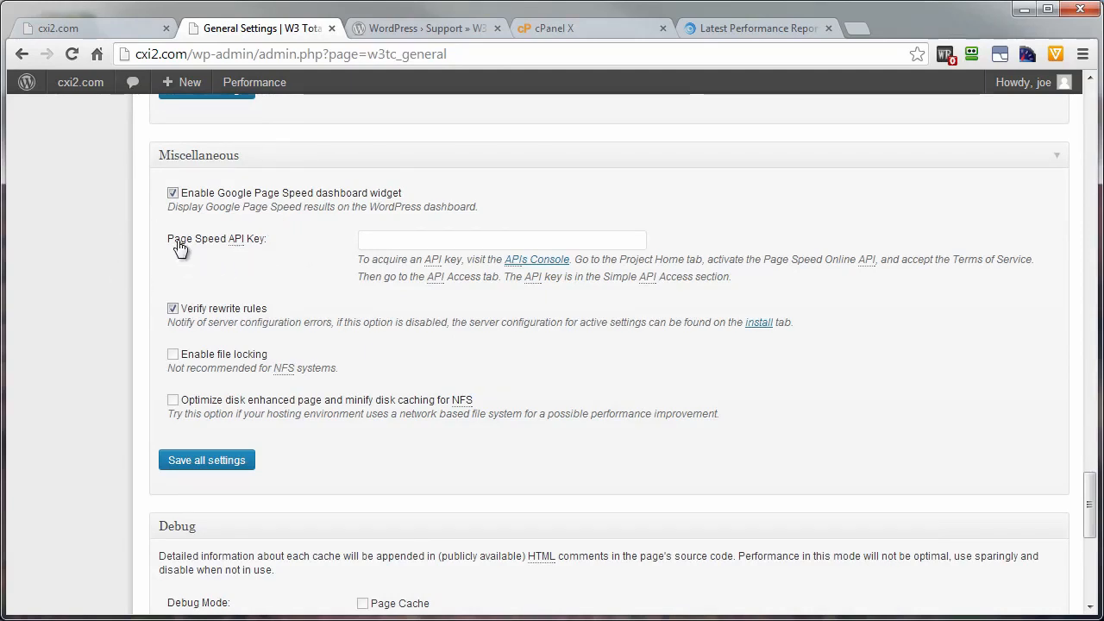
{"action": "left_click", "coordinate": [172, 194]}
{"action": "scroll", "coordinate": [294, 302], "scroll_direction": "down", "scroll_amount": 4}
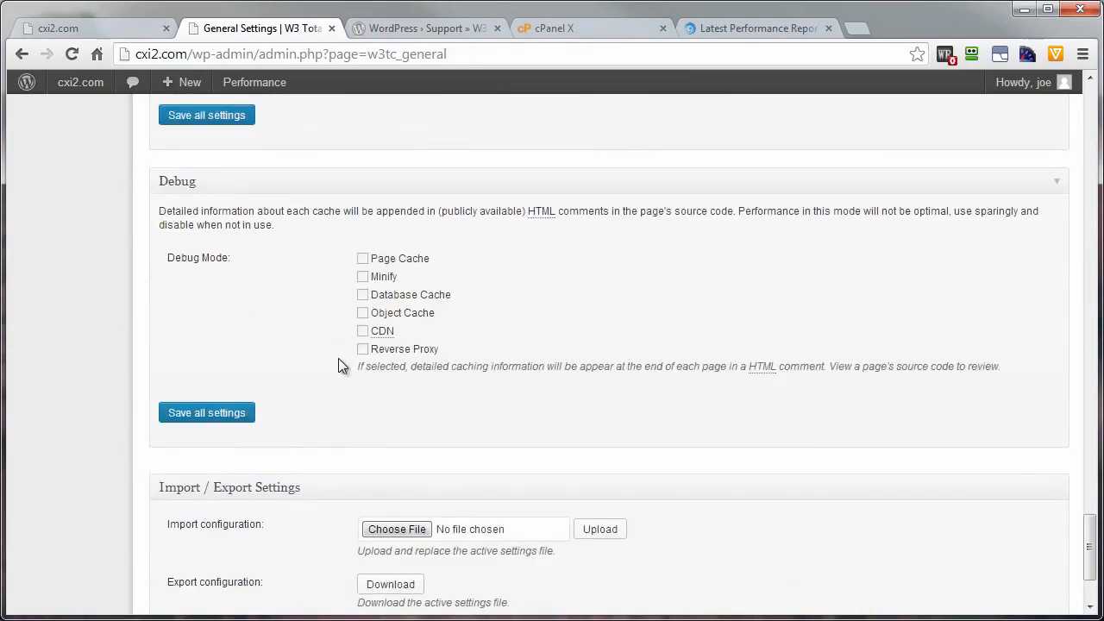
{"action": "scroll", "coordinate": [343, 412], "scroll_direction": "down", "scroll_amount": 2}
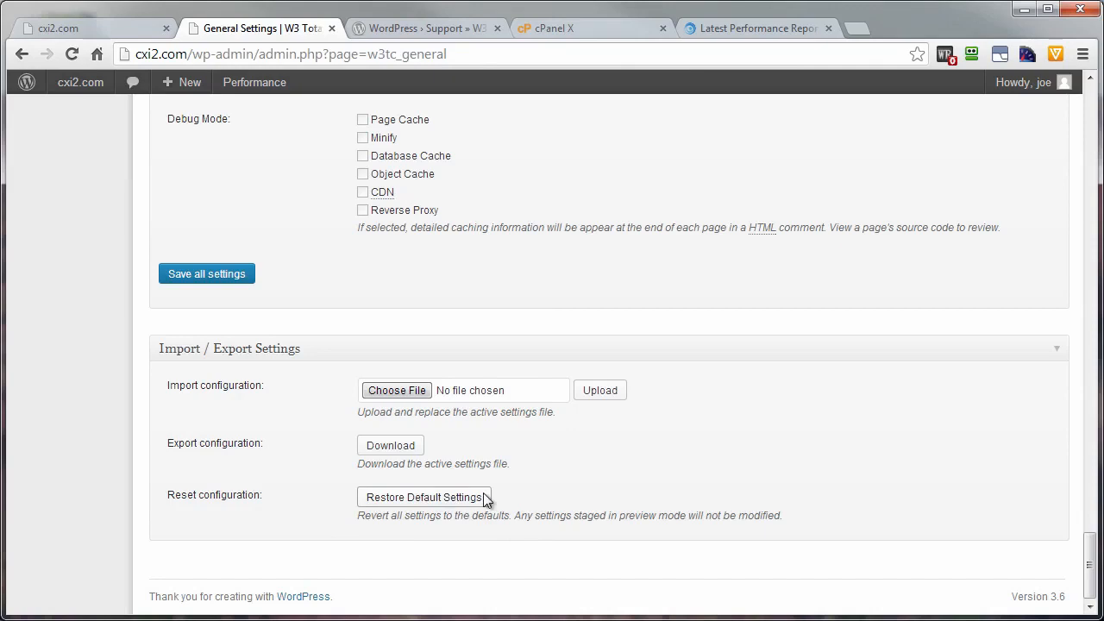
{"action": "left_click", "coordinate": [181, 273]}
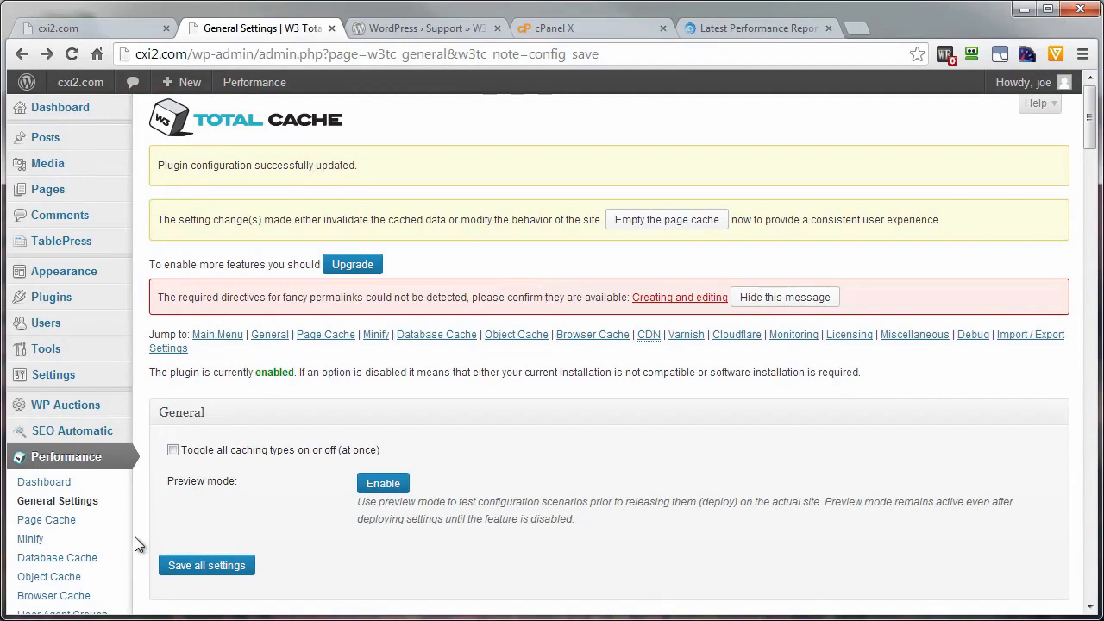
Open the WordPress permalink settings and save them with the custom structure /%postname%/
{"action": "scroll", "coordinate": [110, 518], "scroll_direction": "down", "scroll_amount": 3}
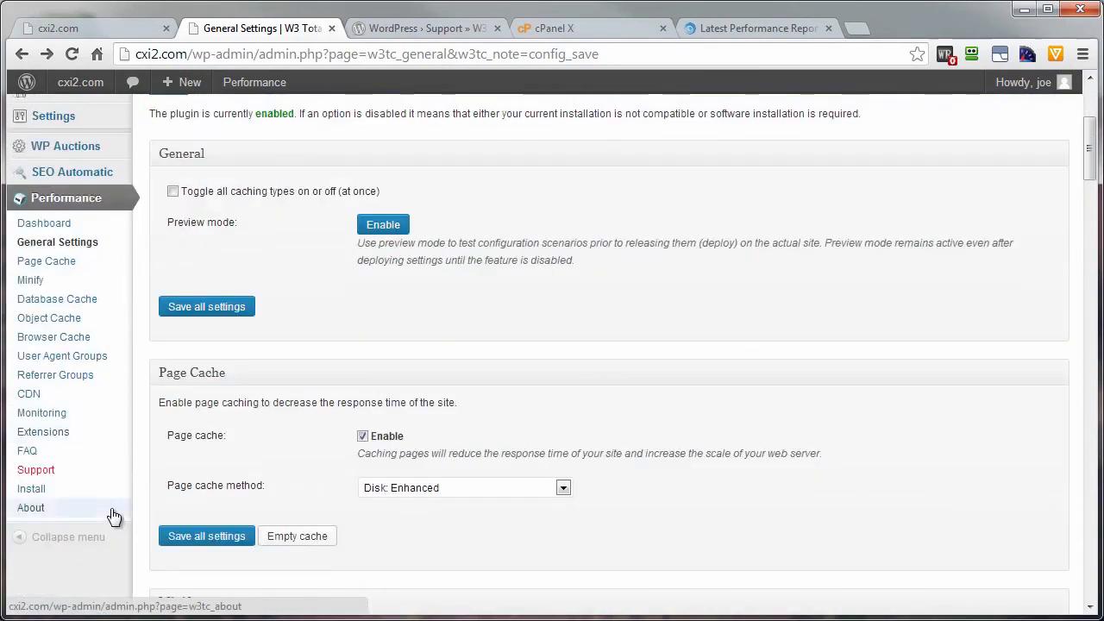
{"action": "scroll", "coordinate": [112, 516], "scroll_direction": "up", "scroll_amount": 3}
{"action": "mouse_move", "coordinate": [78, 380]}
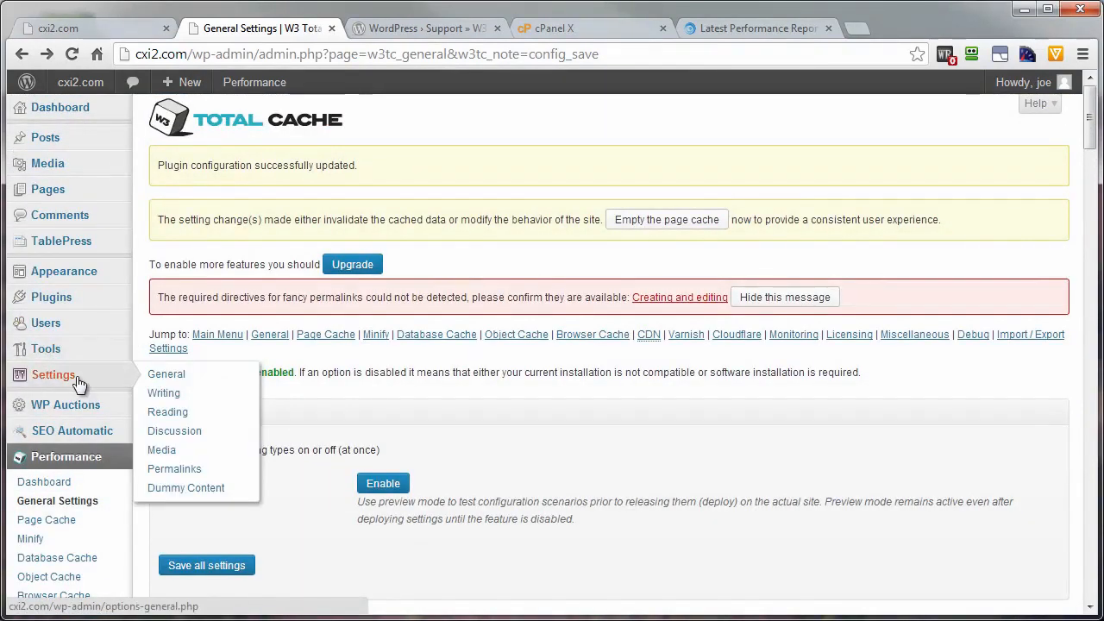
{"action": "left_click", "coordinate": [162, 471]}
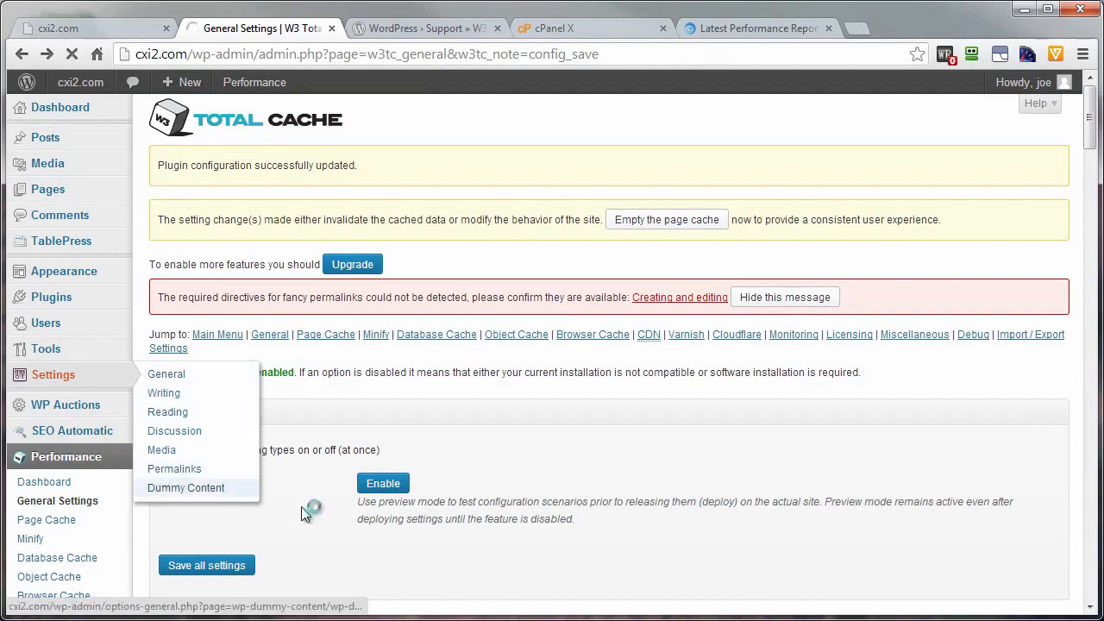
{"action": "scroll", "coordinate": [480, 439], "scroll_direction": "down", "scroll_amount": 1}
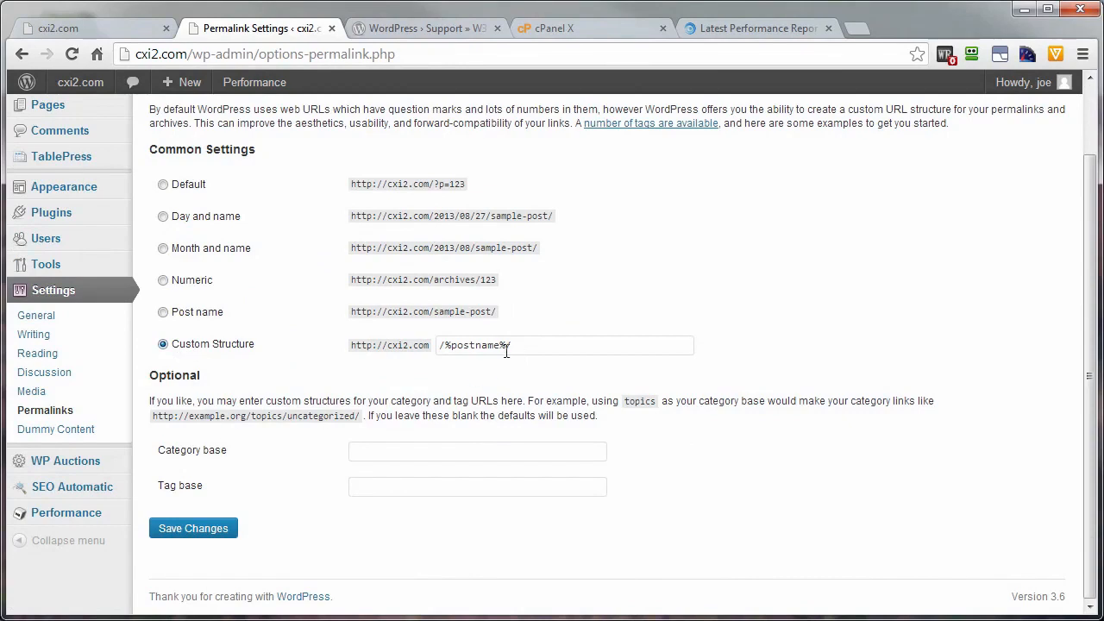
{"action": "left_click", "coordinate": [177, 517]}
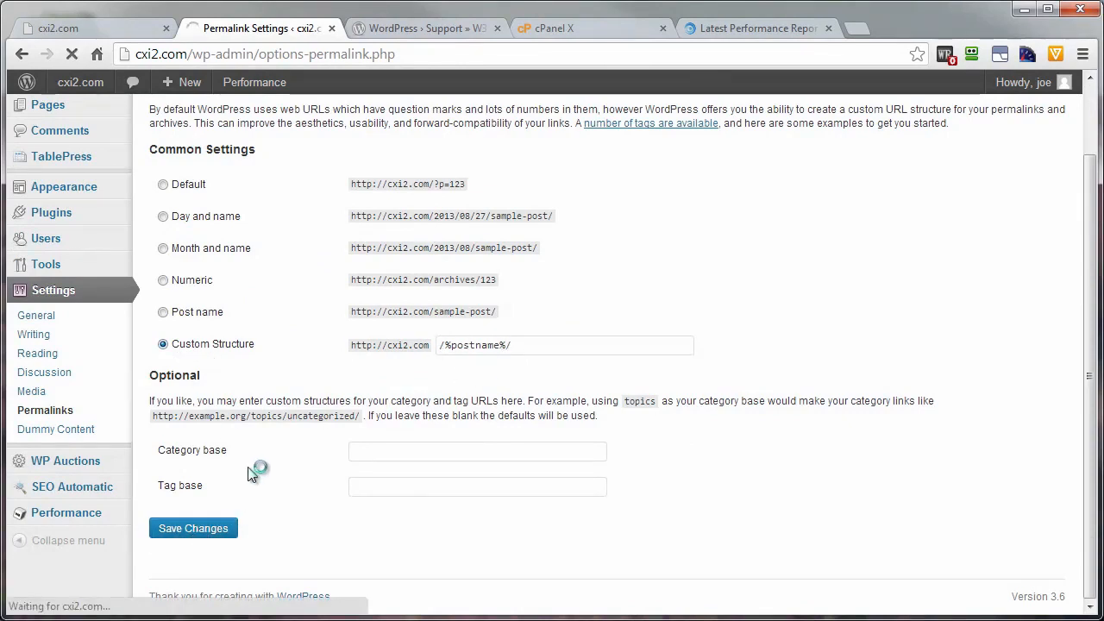
Return to the W3 Total Cache general settings and empty the page cache
{"action": "scroll", "coordinate": [270, 518], "scroll_direction": "down", "scroll_amount": 3}
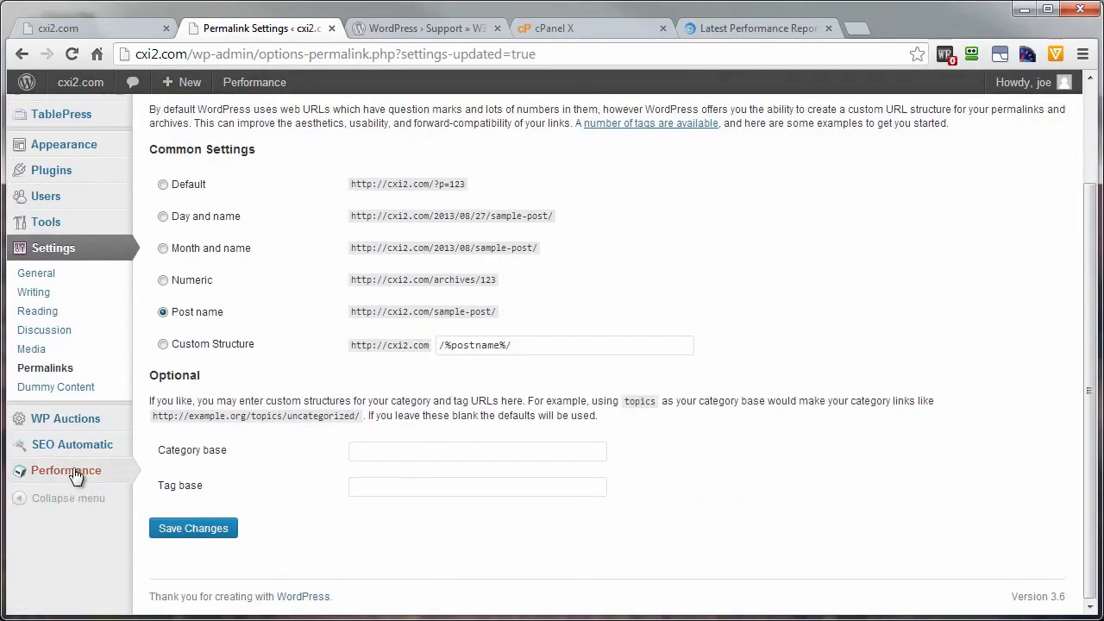
{"action": "mouse_move", "coordinate": [75, 474]}
{"action": "left_click", "coordinate": [166, 269]}
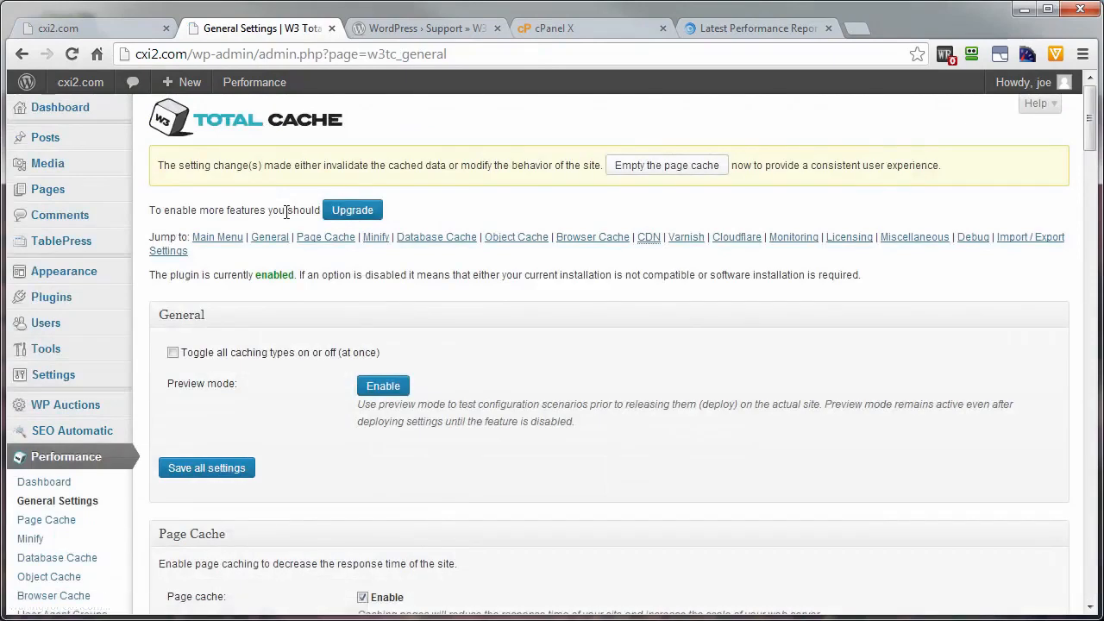
{"action": "left_click", "coordinate": [650, 169]}
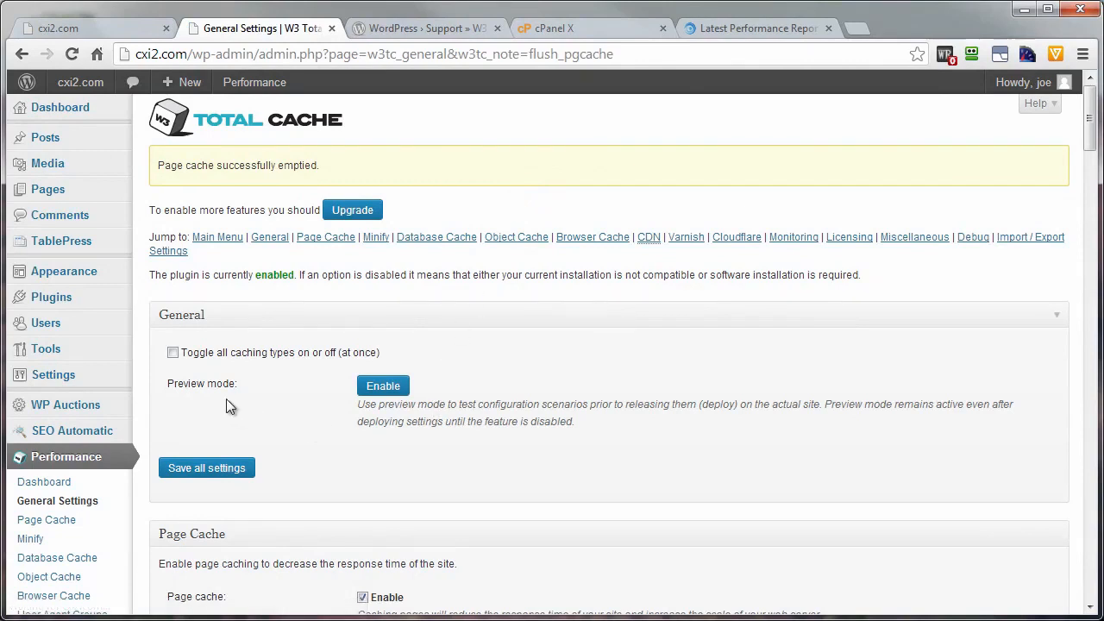
Enable preview mode in W3 Total Cache, deploy the preview settings and disable preview mode again
{"action": "left_click", "coordinate": [390, 390]}
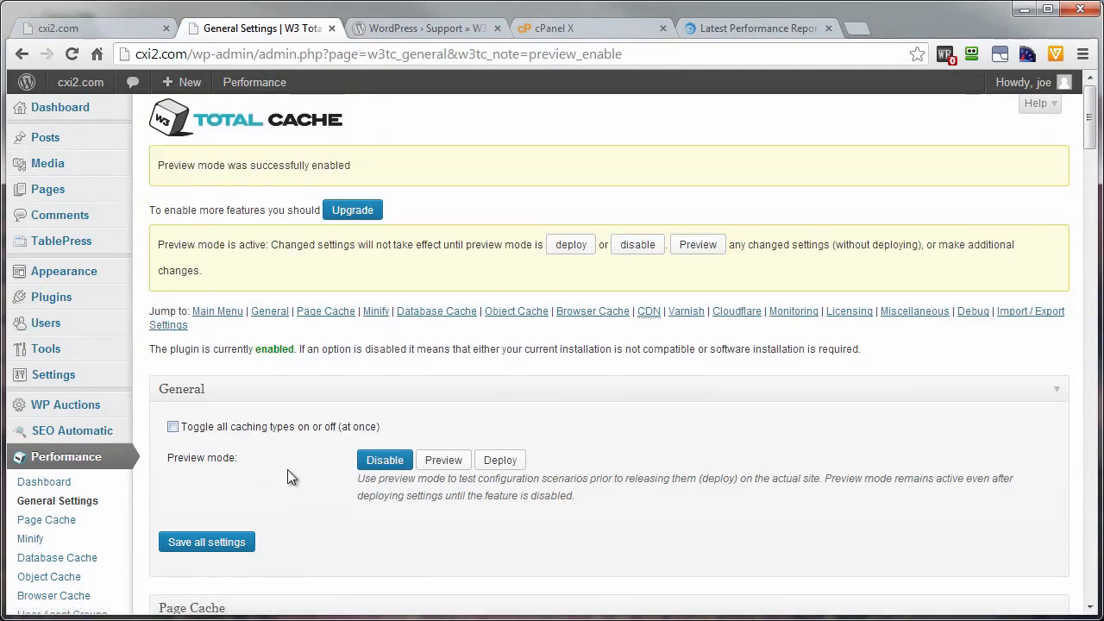
{"action": "left_click", "coordinate": [501, 460]}
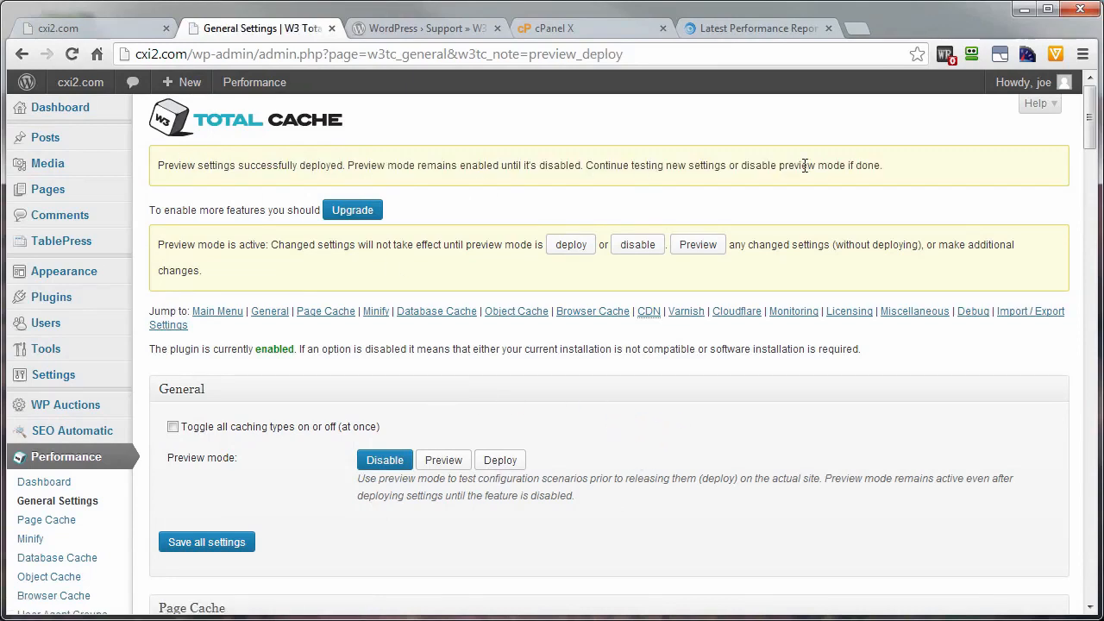
{"action": "left_click", "coordinate": [392, 459]}
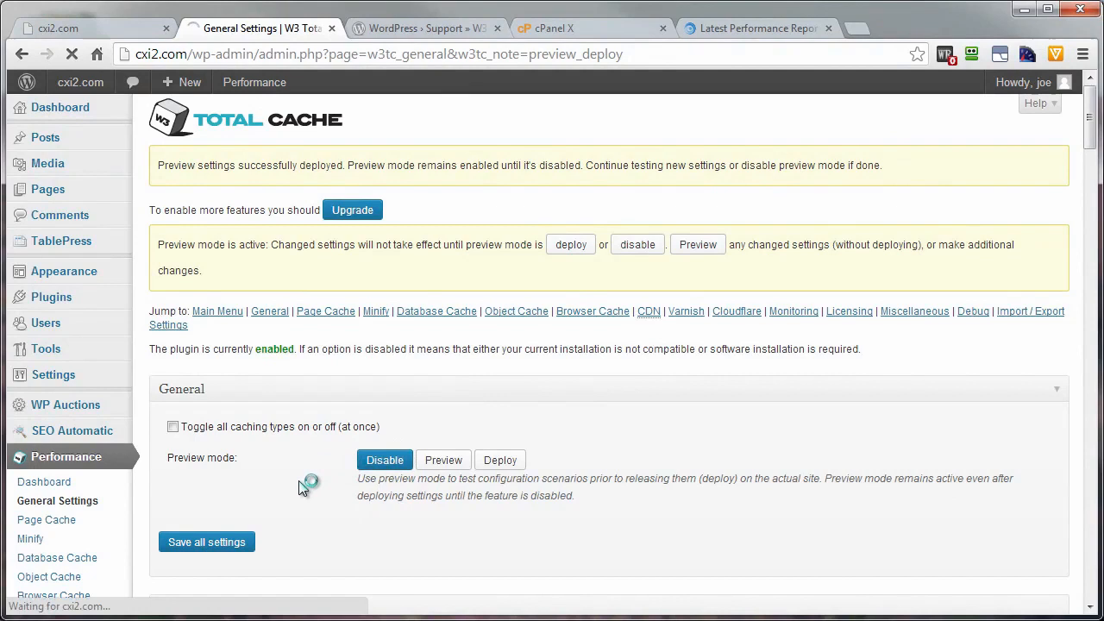
Switch to the GTmetrix performance report for cxi2.com and run the page test again
{"action": "left_click", "coordinate": [734, 28]}
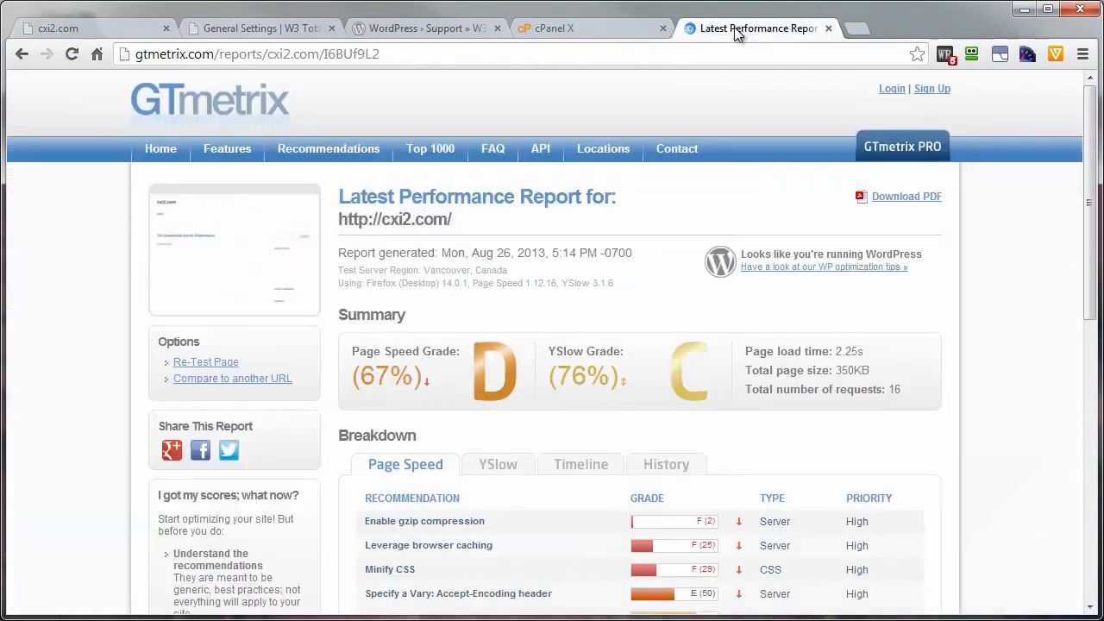
{"action": "left_click", "coordinate": [200, 371]}
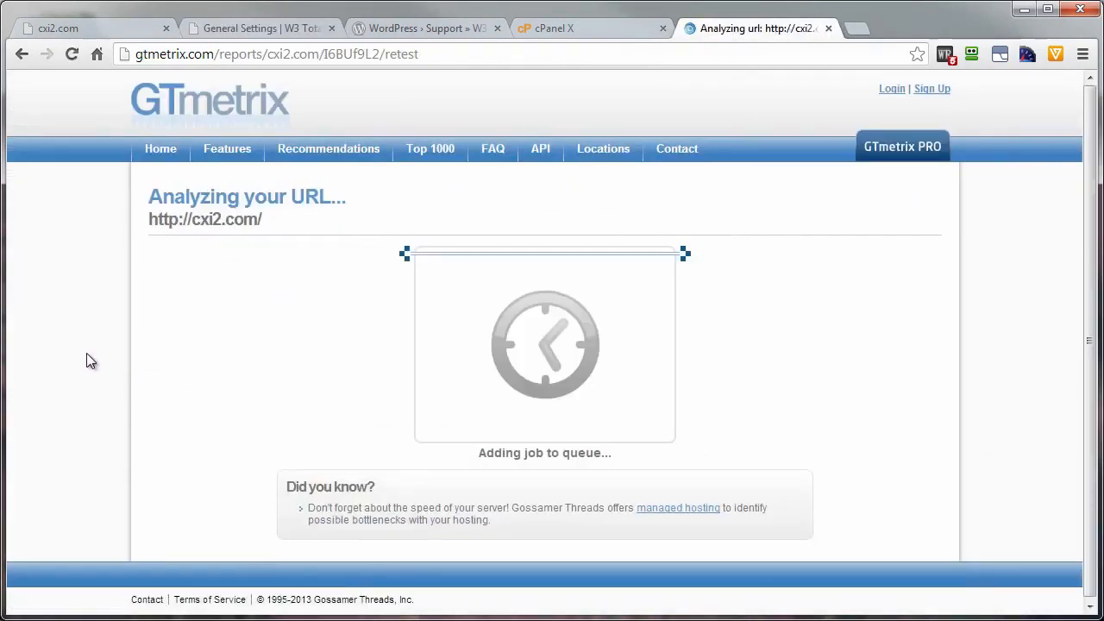